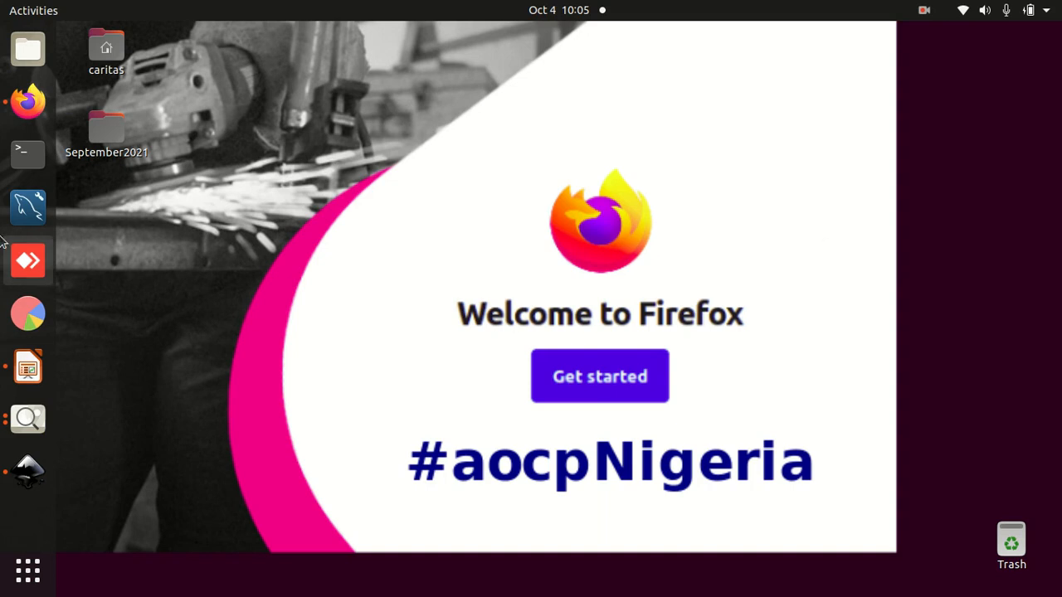
- Switch to MySQL Workbench and connect to Local instance 3306 as root, entering the account password
{"action": "left_click", "coordinate": [25, 207]}
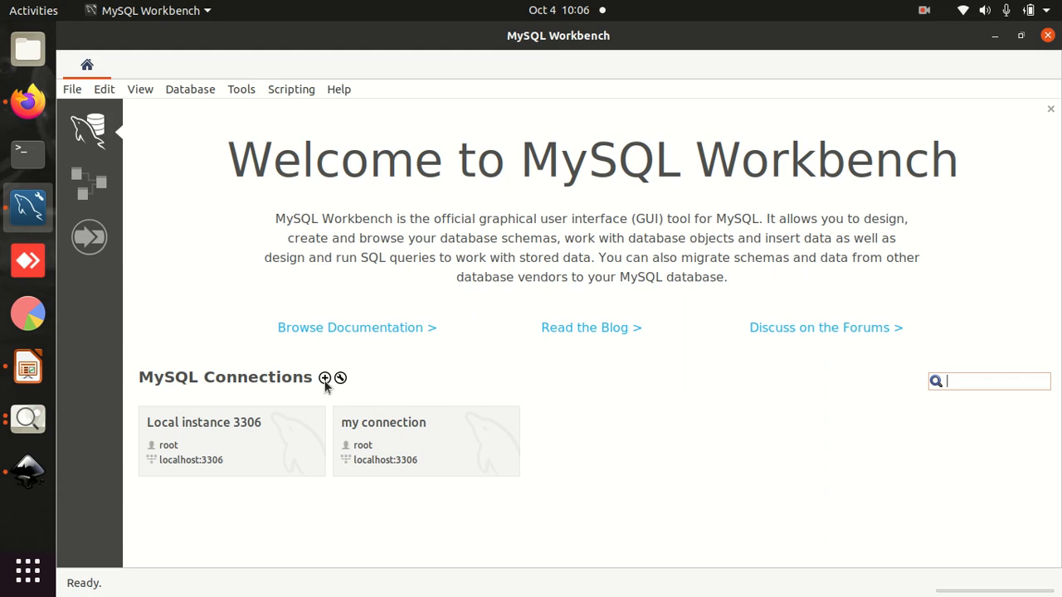
{"action": "left_click", "coordinate": [279, 440]}
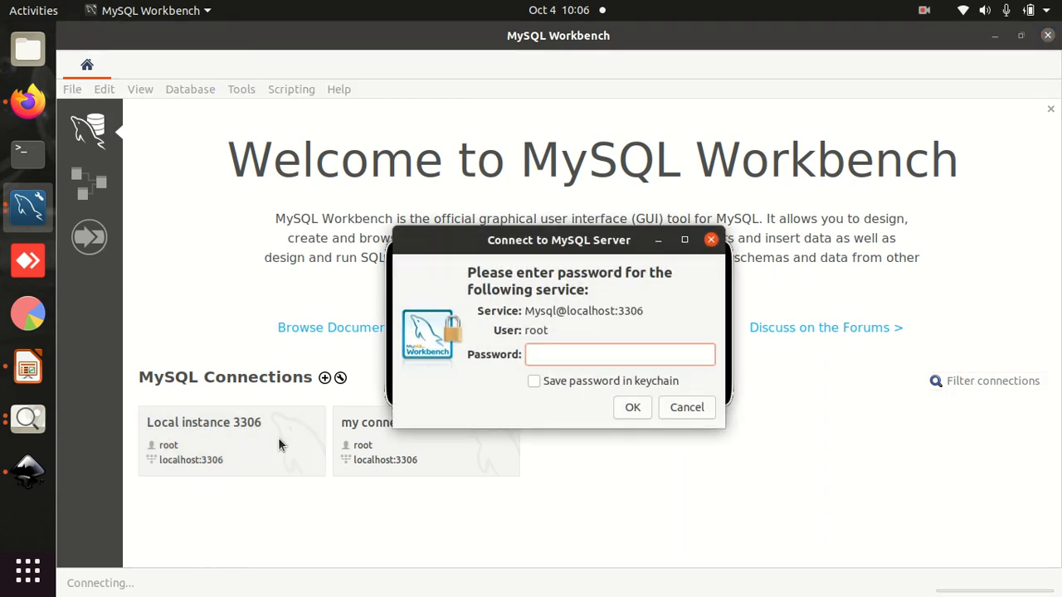
{"action": "type", "text": "•••••"}
{"action": "left_click", "coordinate": [631, 407]}
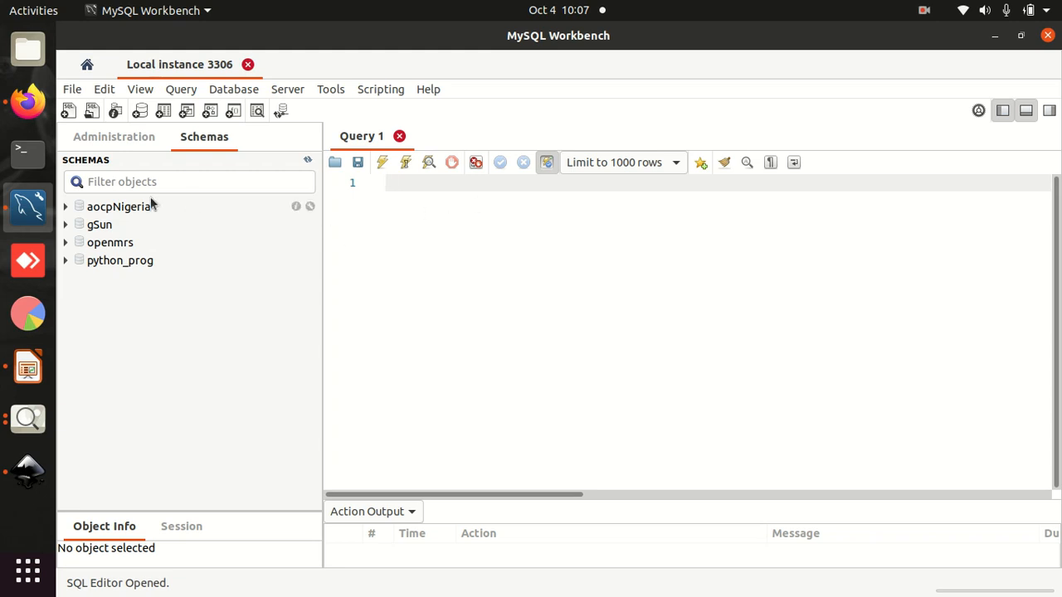
- Run the query "select * from person" with openmrs as the default schema
{"action": "type", "text": "select * f"}
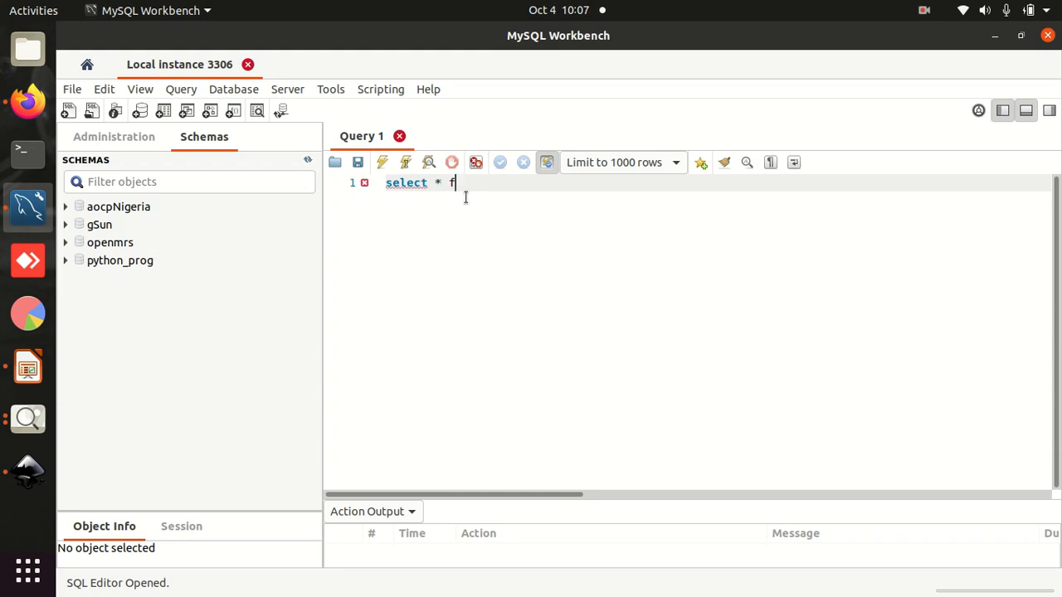
{"action": "type", "text": "rom person"}
{"action": "left_click", "coordinate": [381, 163]}
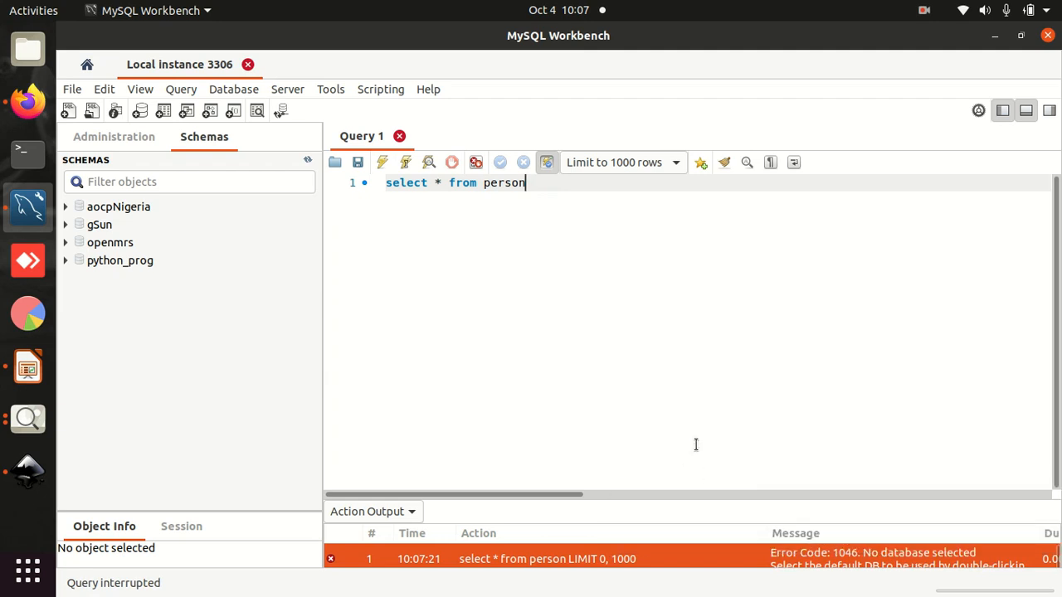
{"action": "double_click", "coordinate": [100, 246]}
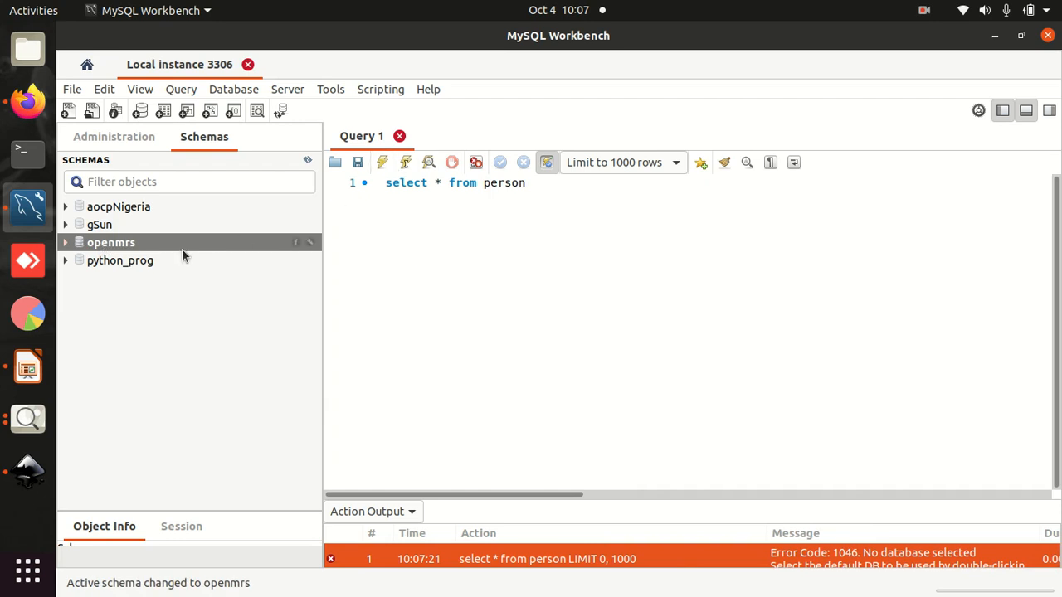
{"action": "left_click", "coordinate": [381, 164]}
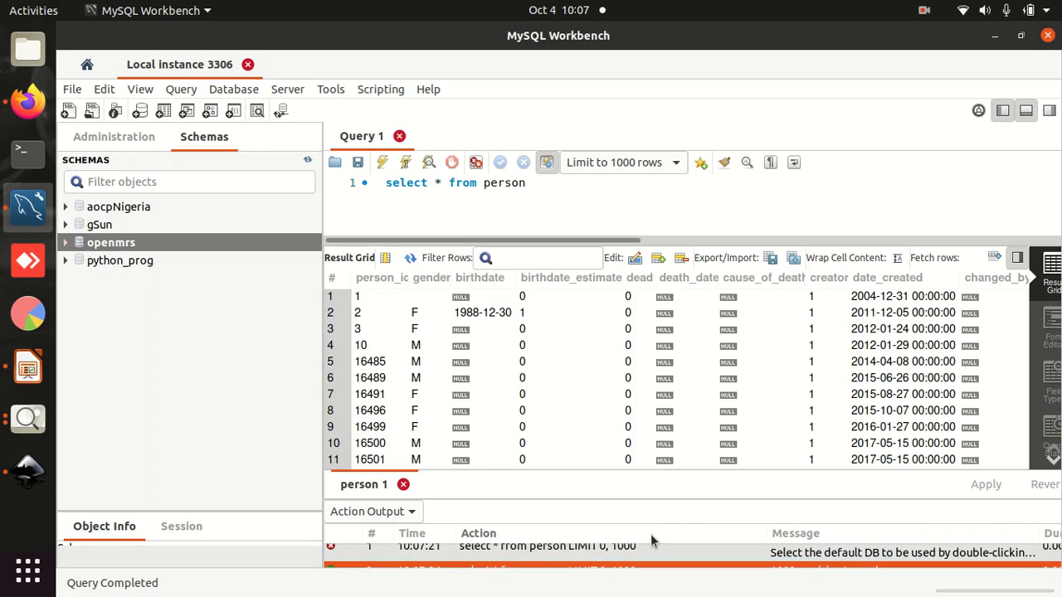
{"action": "left_click", "coordinate": [141, 225]}
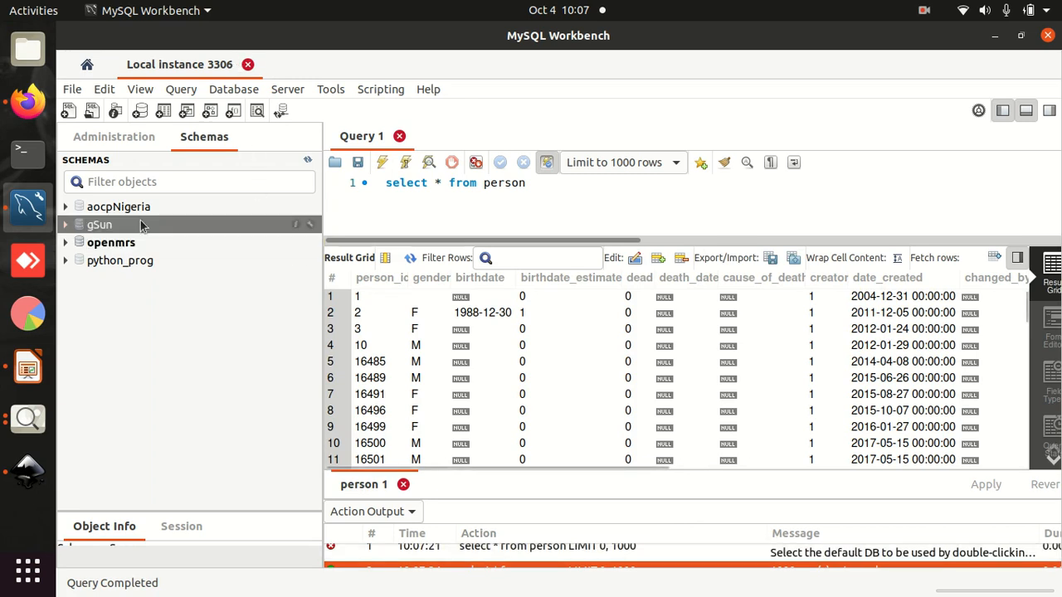
- Switch to Terminal and create a new preferences profile named video-tutorials
{"action": "left_click", "coordinate": [27, 155]}
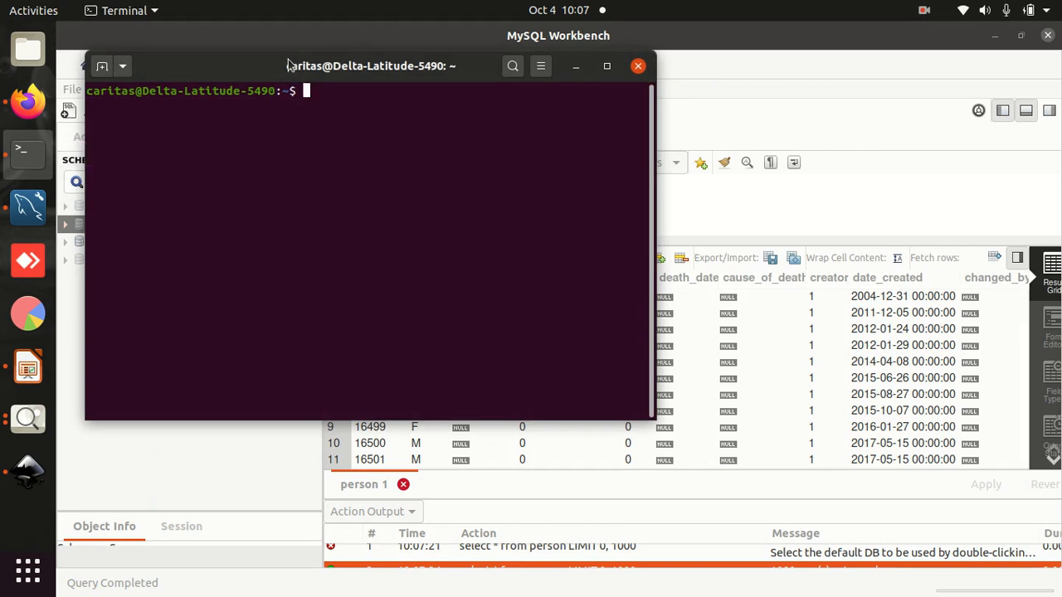
{"action": "left_click_drag", "start_coordinate": [289, 65], "coordinate": [412, 122]}
{"action": "left_click", "coordinate": [666, 126]}
{"action": "left_click", "coordinate": [641, 312]}
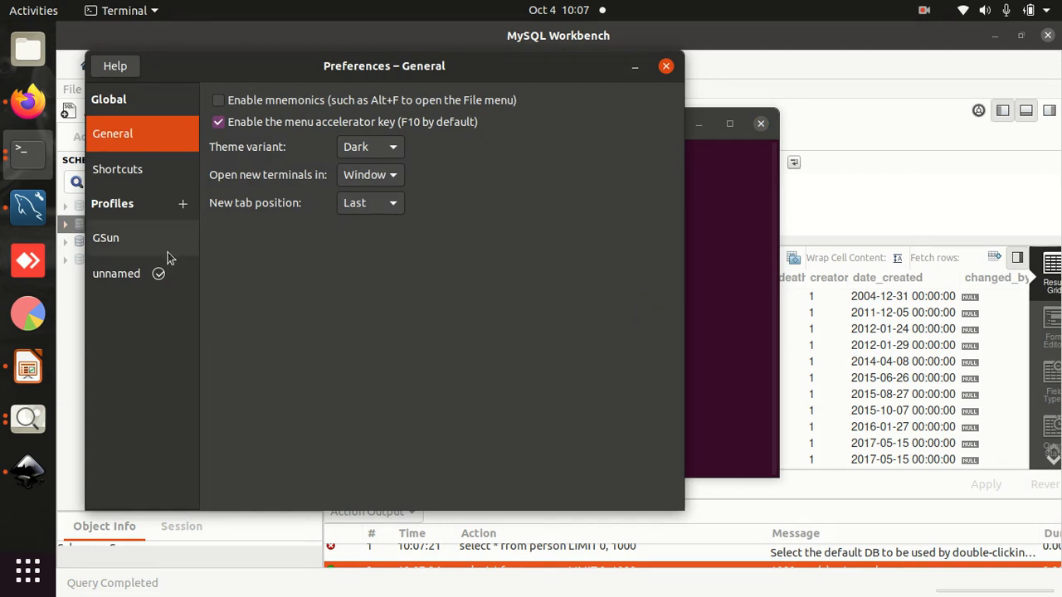
{"action": "left_click", "coordinate": [183, 205]}
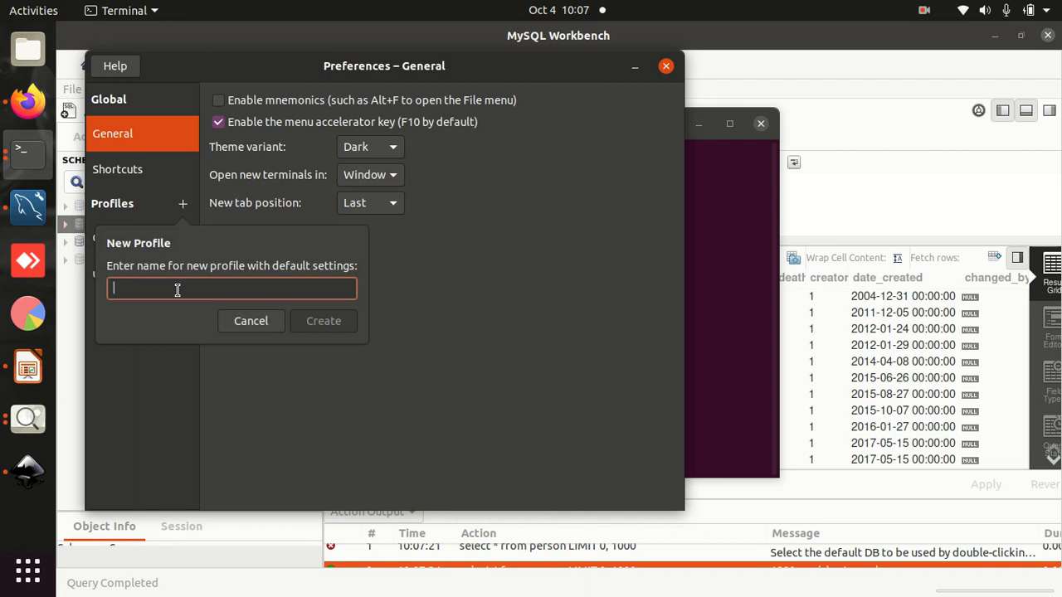
{"action": "type", "text": "vide"}
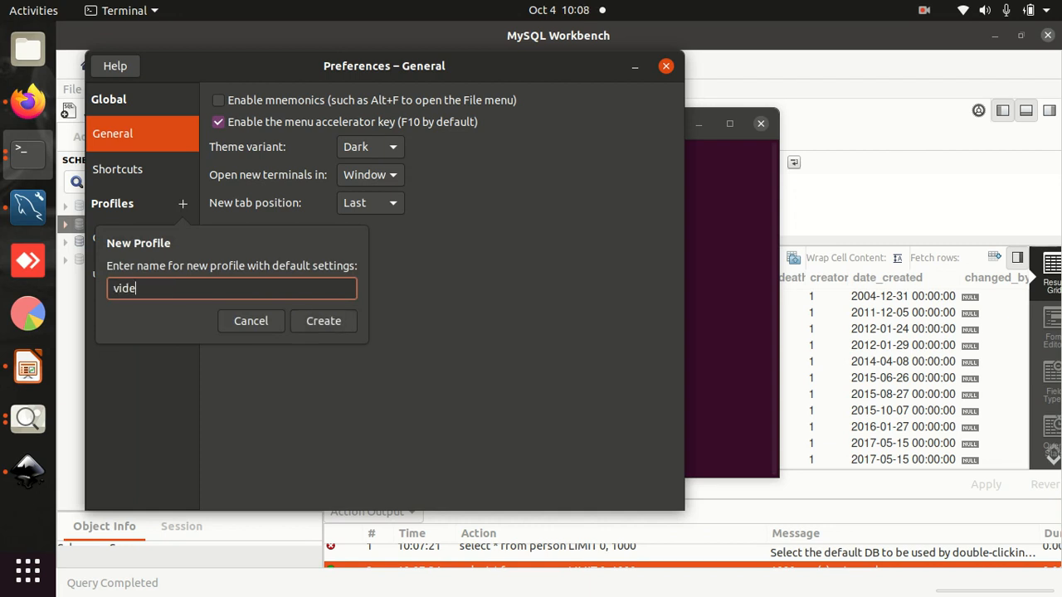
{"action": "type", "text": "o-tutorials"}
{"action": "left_click", "coordinate": [322, 322]}
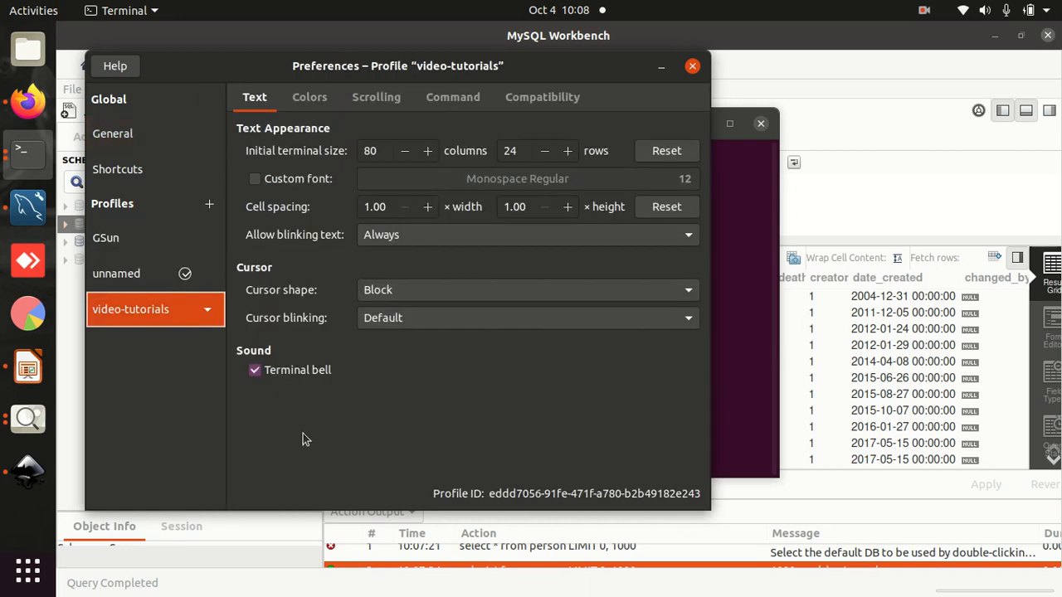
- Give the video-tutorials profile the custom font Noto Mono Bold Italic at size 20 and close the preferences
{"action": "left_click", "coordinate": [257, 181]}
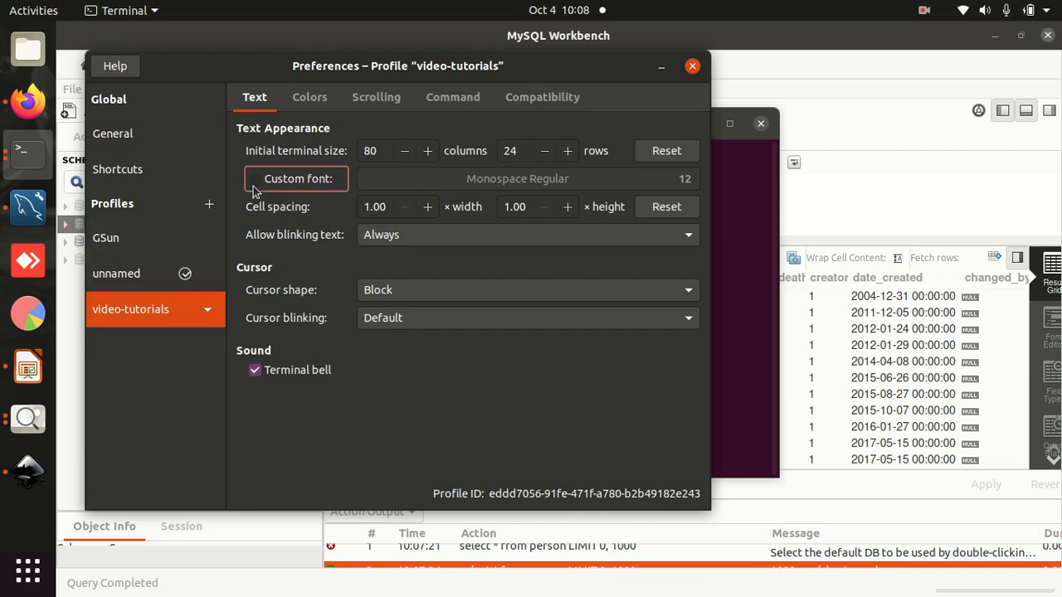
{"action": "left_click", "coordinate": [586, 180]}
{"action": "left_click_drag", "start_coordinate": [549, 284], "coordinate": [550, 350]}
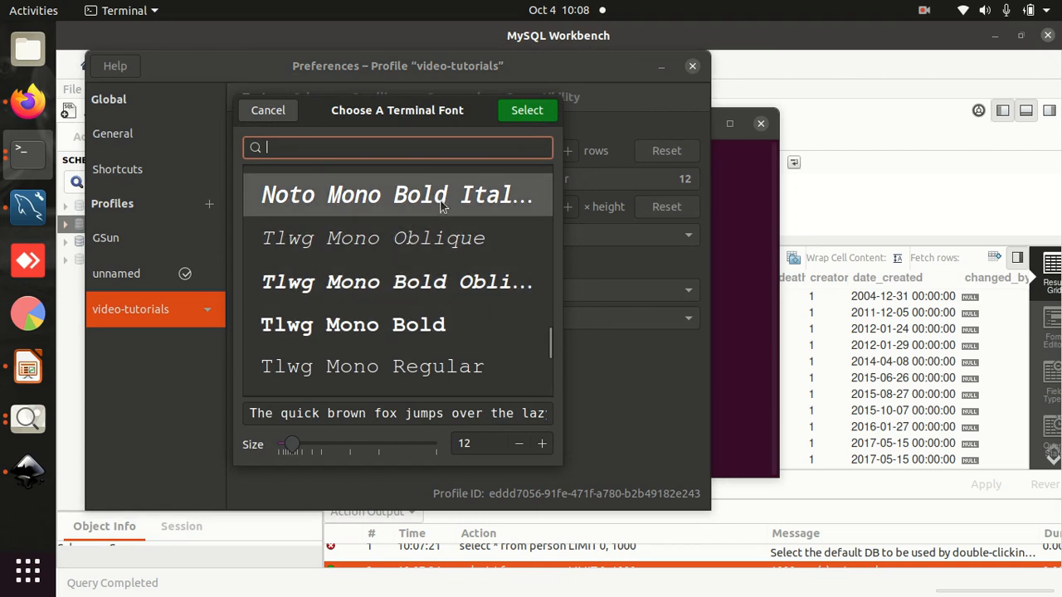
{"action": "left_click", "coordinate": [419, 280]}
{"action": "left_click", "coordinate": [426, 203]}
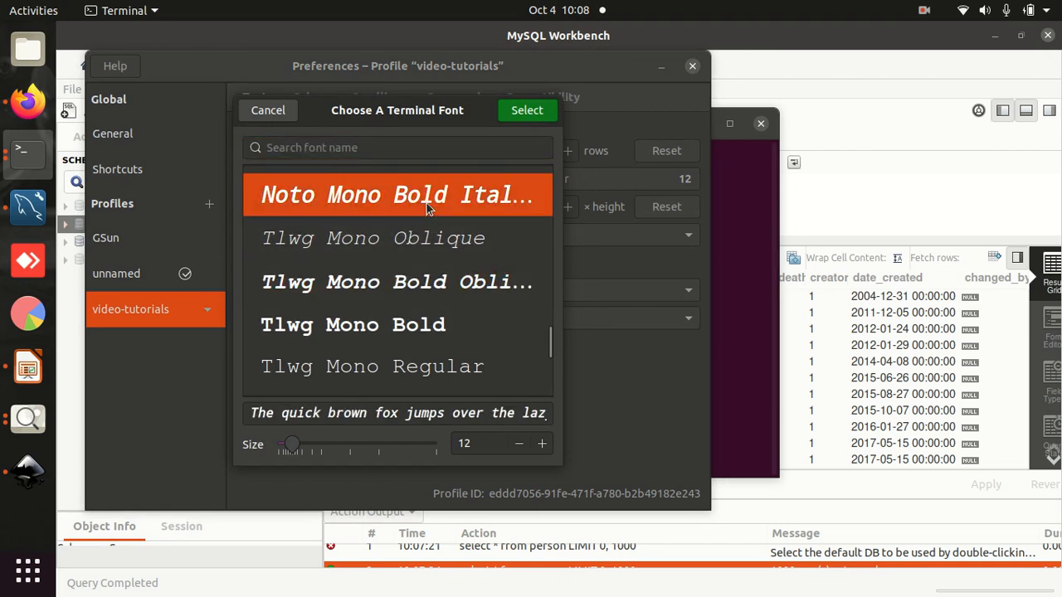
{"action": "left_click", "coordinate": [541, 444]}
{"action": "left_click", "coordinate": [542, 443]}
{"action": "left_click", "coordinate": [541, 444]}
{"action": "left_click", "coordinate": [542, 444]}
{"action": "left_click", "coordinate": [542, 444]}
{"action": "left_click", "coordinate": [542, 444]}
{"action": "left_click", "coordinate": [541, 444]}
{"action": "left_click", "coordinate": [541, 444]}
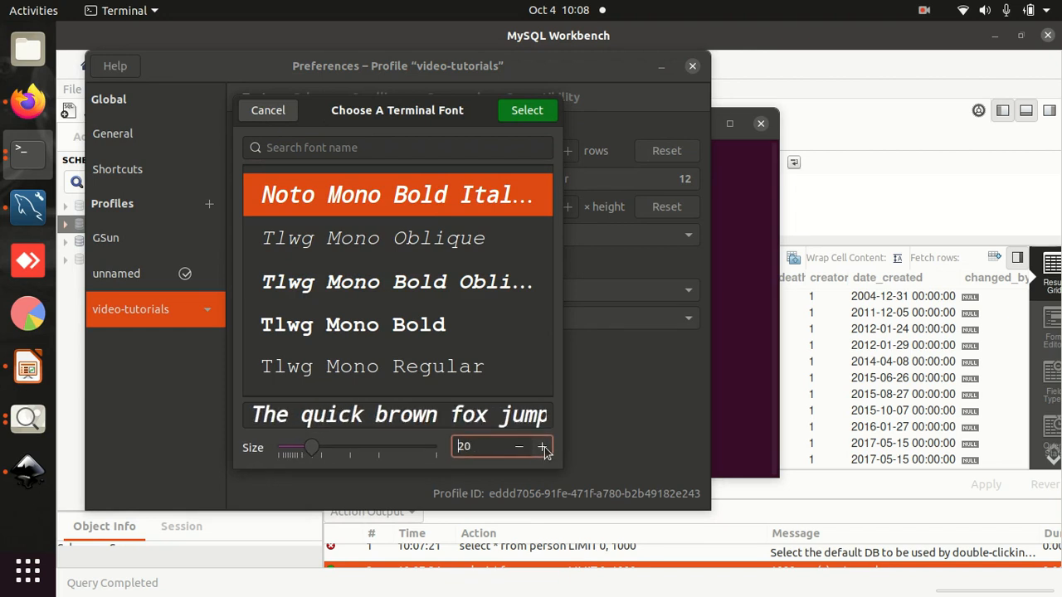
{"action": "left_click", "coordinate": [526, 109]}
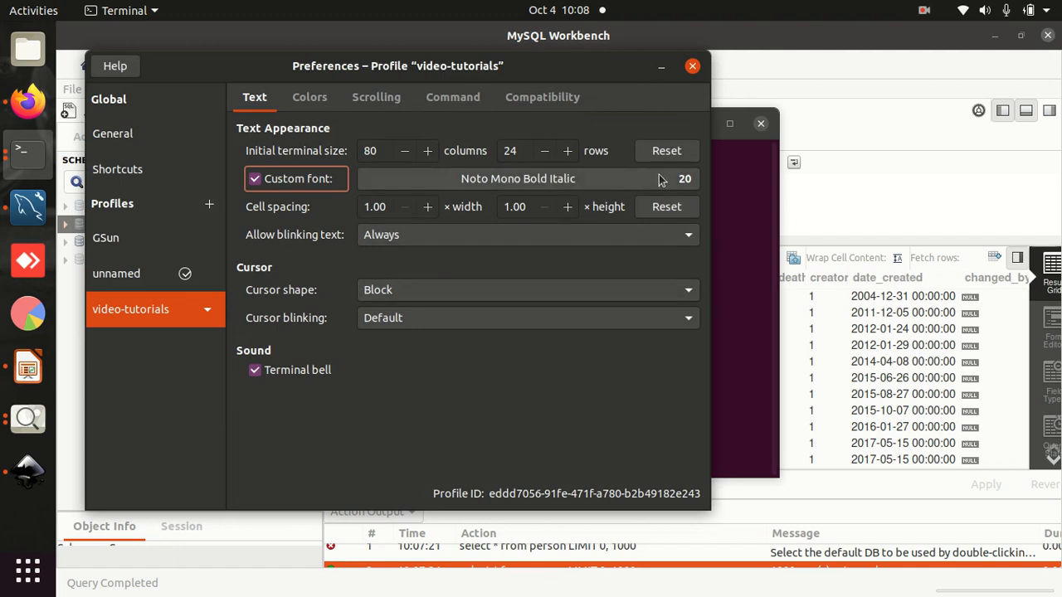
{"action": "left_click", "coordinate": [693, 68]}
- Check the text appearance with a few characters in the current terminal and in a freshly opened one
{"action": "type", "text": "gv"}
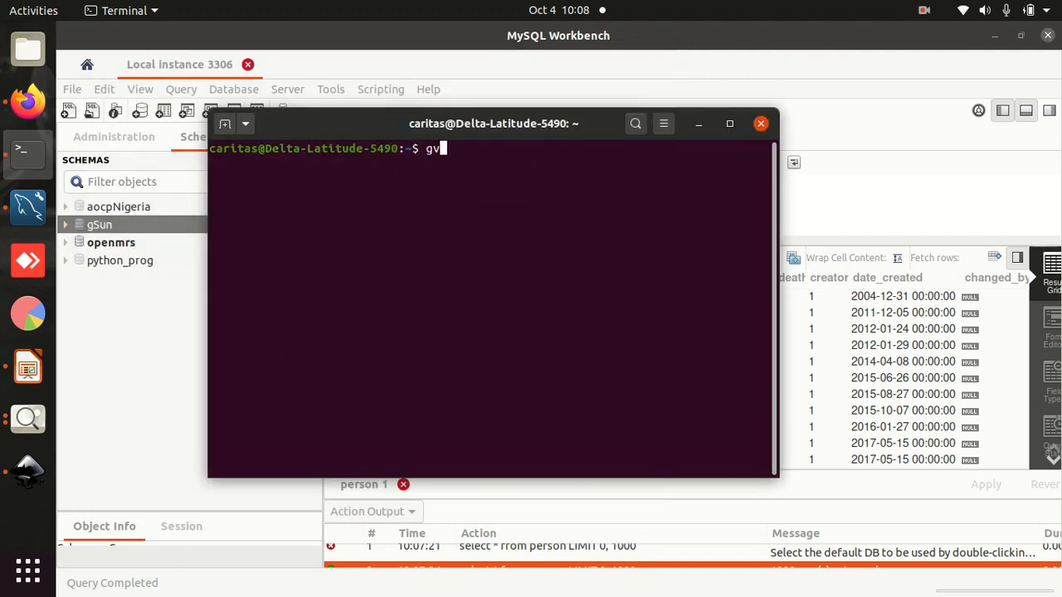
{"action": "left_click", "coordinate": [760, 124]}
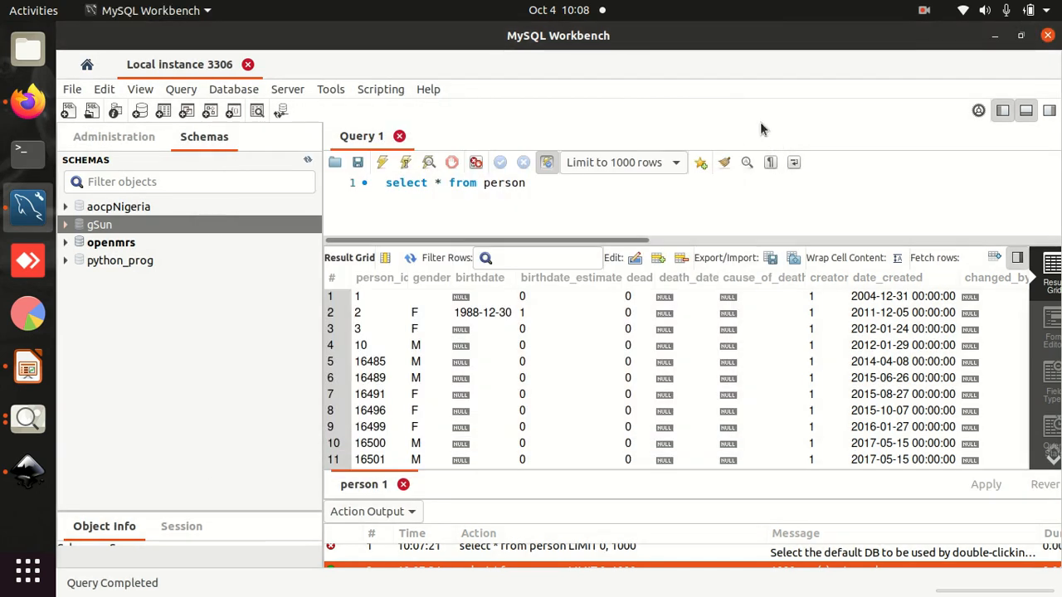
{"action": "left_click", "coordinate": [27, 151]}
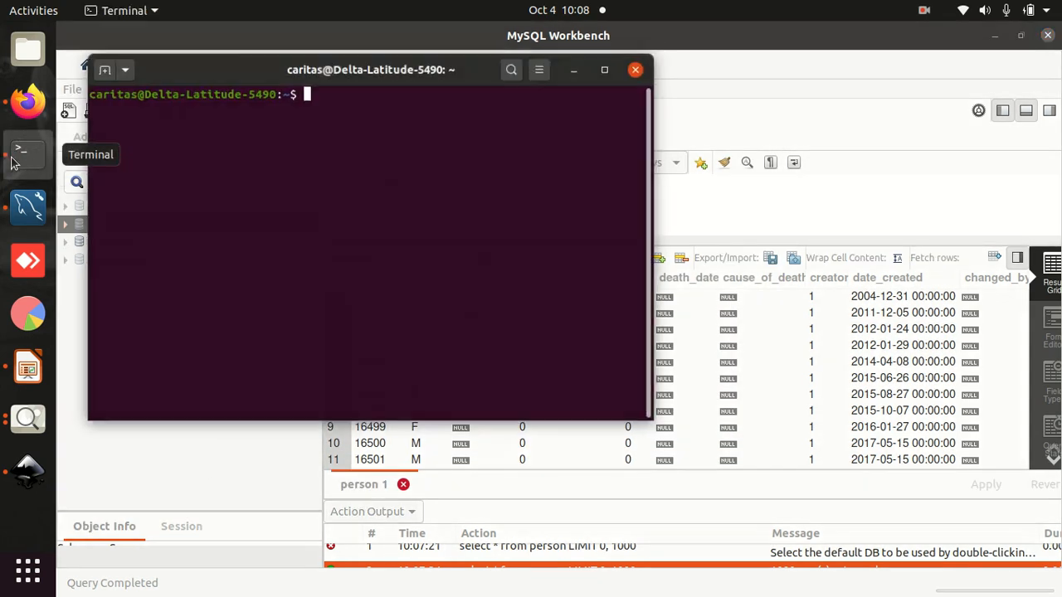
{"action": "type", "text": "g"}
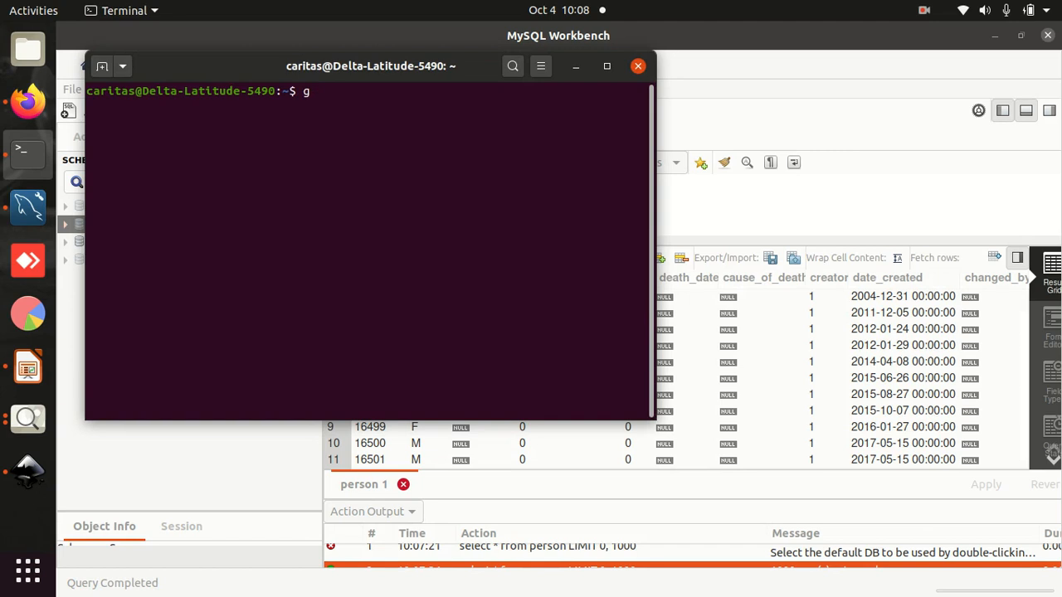
- Compare the video-tutorials and unnamed profiles, make video-tutorials the default terminal profile, and close the preferences
{"action": "left_click", "coordinate": [542, 66]}
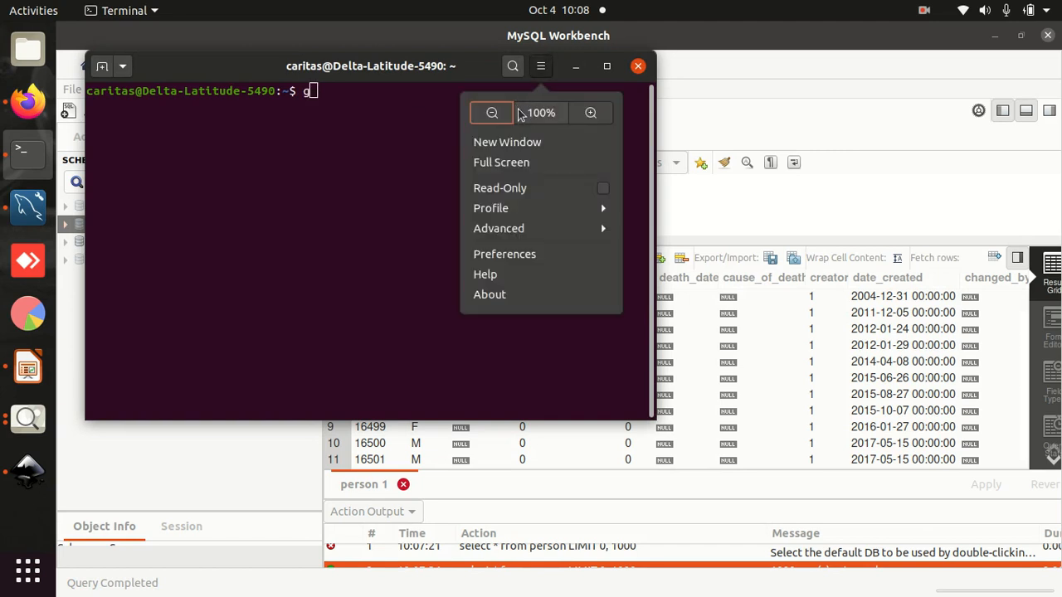
{"action": "left_click", "coordinate": [491, 257]}
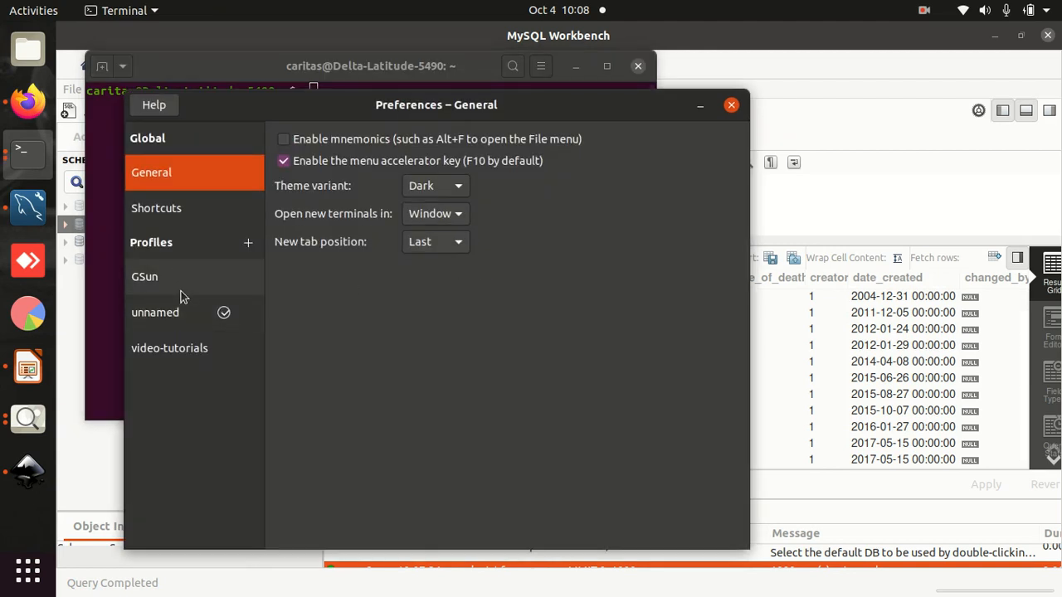
{"action": "left_click", "coordinate": [172, 355]}
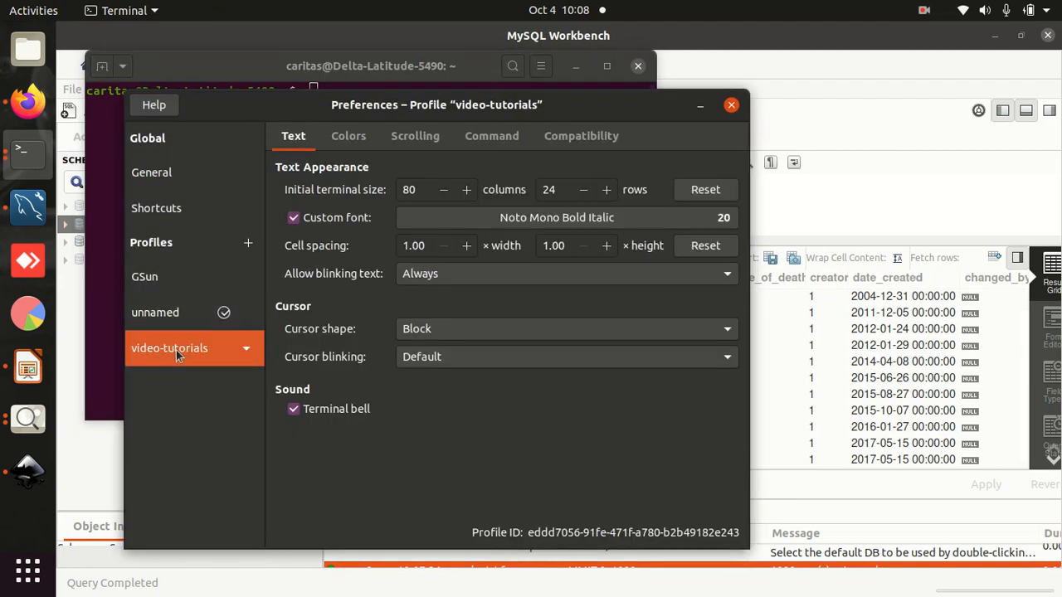
{"action": "left_click", "coordinate": [193, 319]}
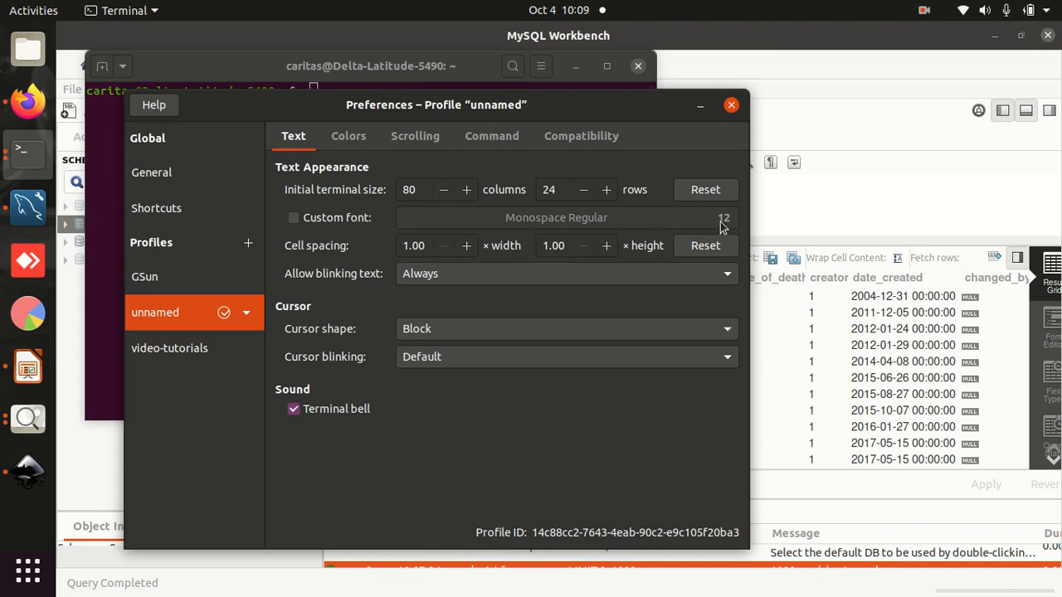
{"action": "left_click", "coordinate": [170, 355]}
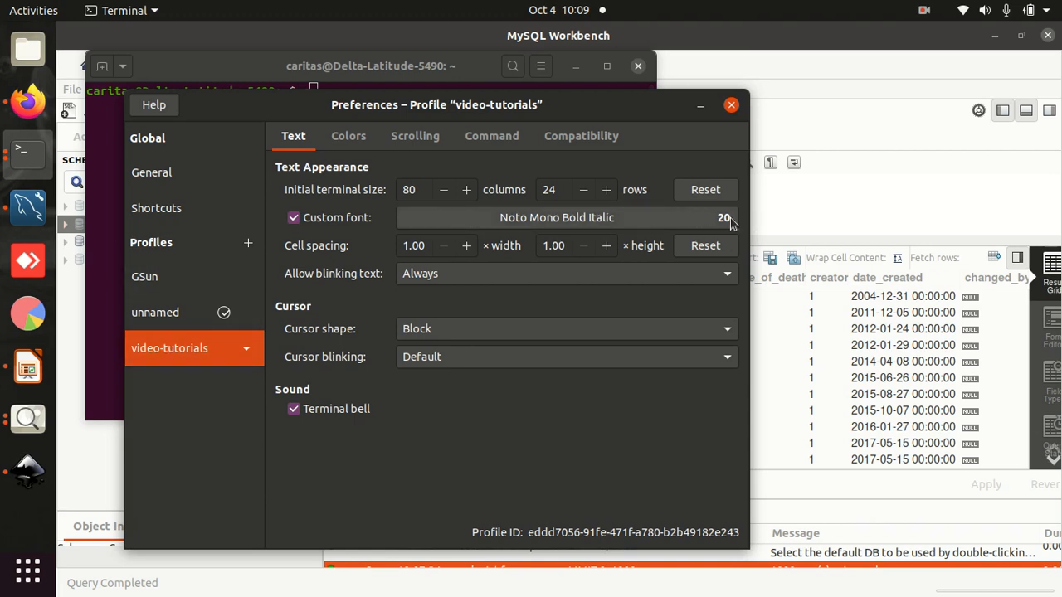
{"action": "left_click", "coordinate": [248, 349]}
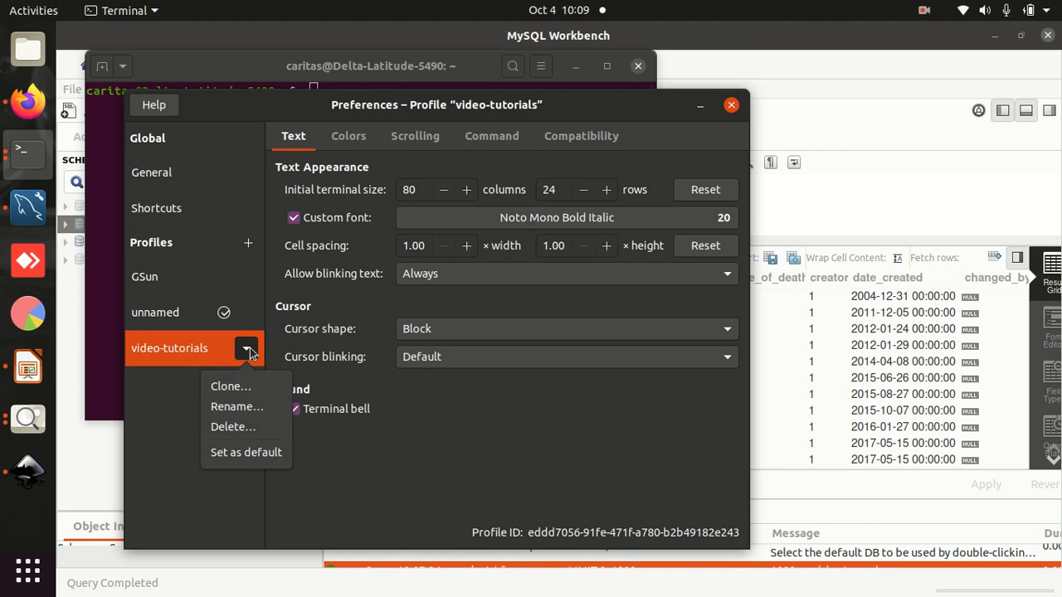
{"action": "left_click", "coordinate": [233, 455]}
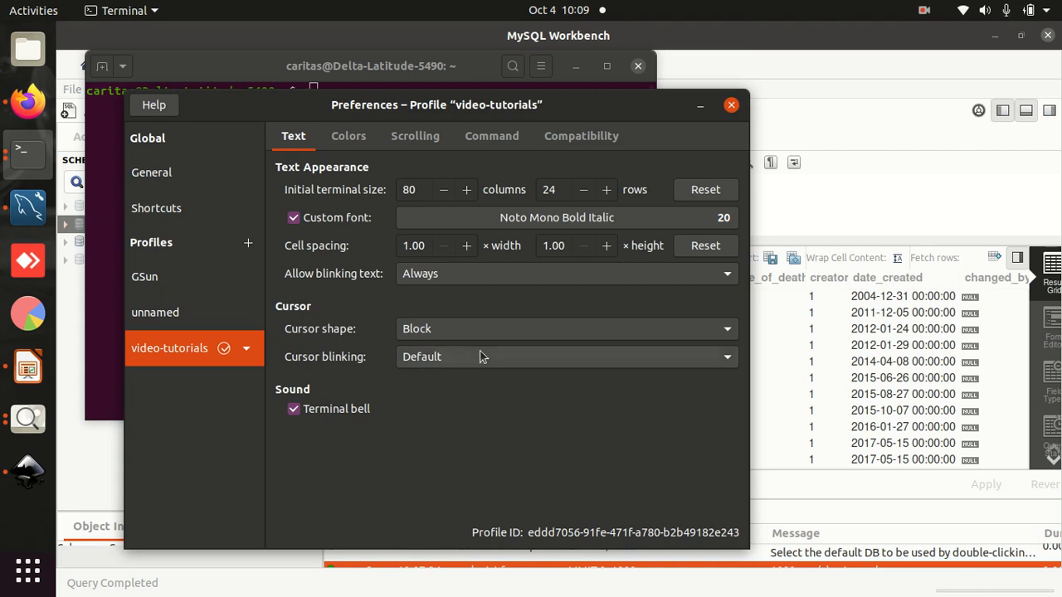
{"action": "left_click", "coordinate": [731, 105]}
- Try some text in the terminal, then close it and open a new terminal window with the default profile
{"action": "type", "text": "gjdj"}
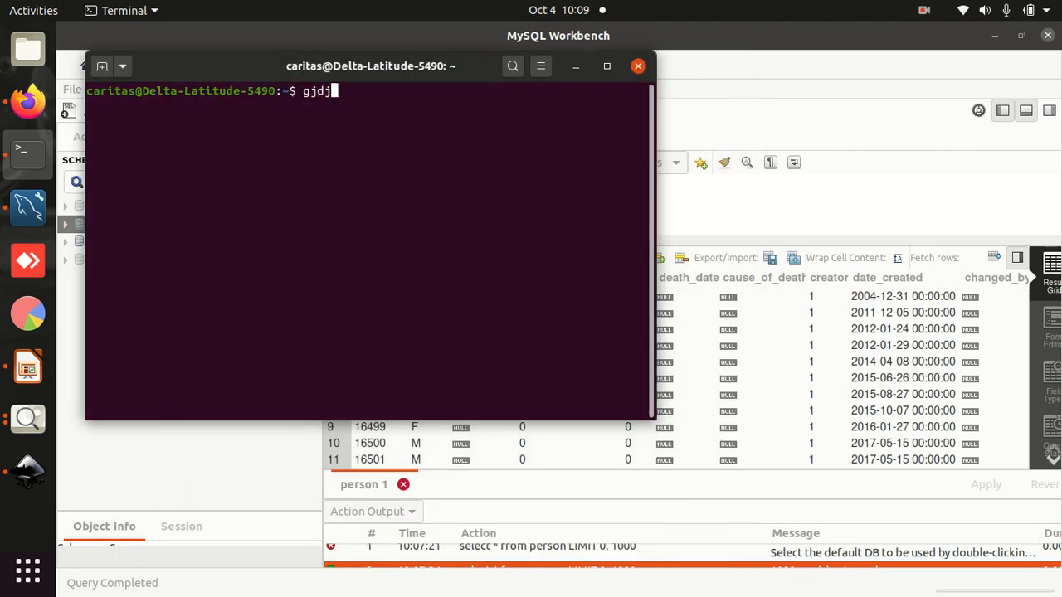
{"action": "left_click", "coordinate": [637, 67]}
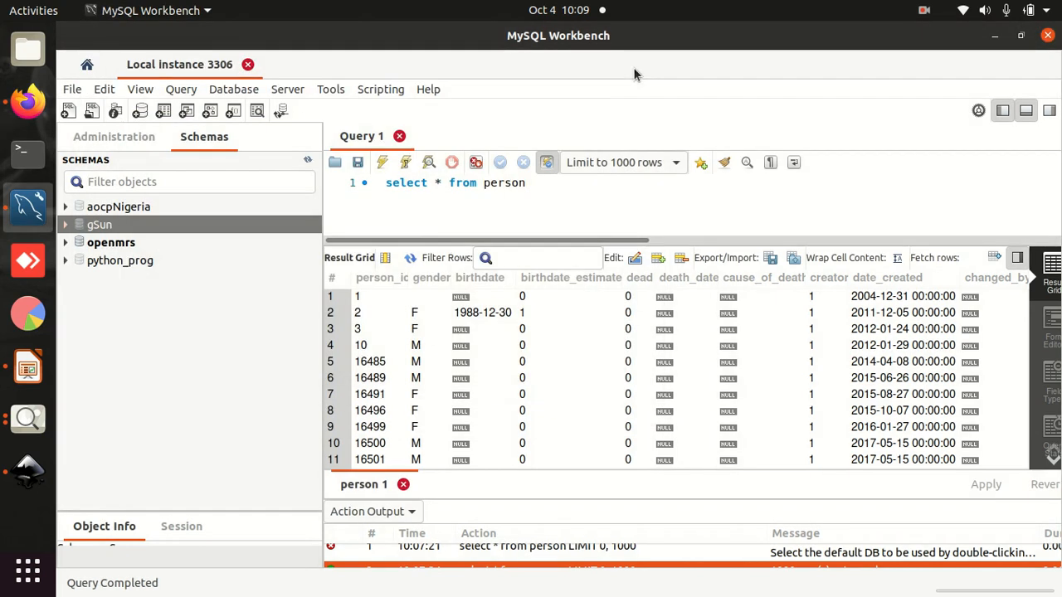
{"action": "left_click", "coordinate": [25, 152]}
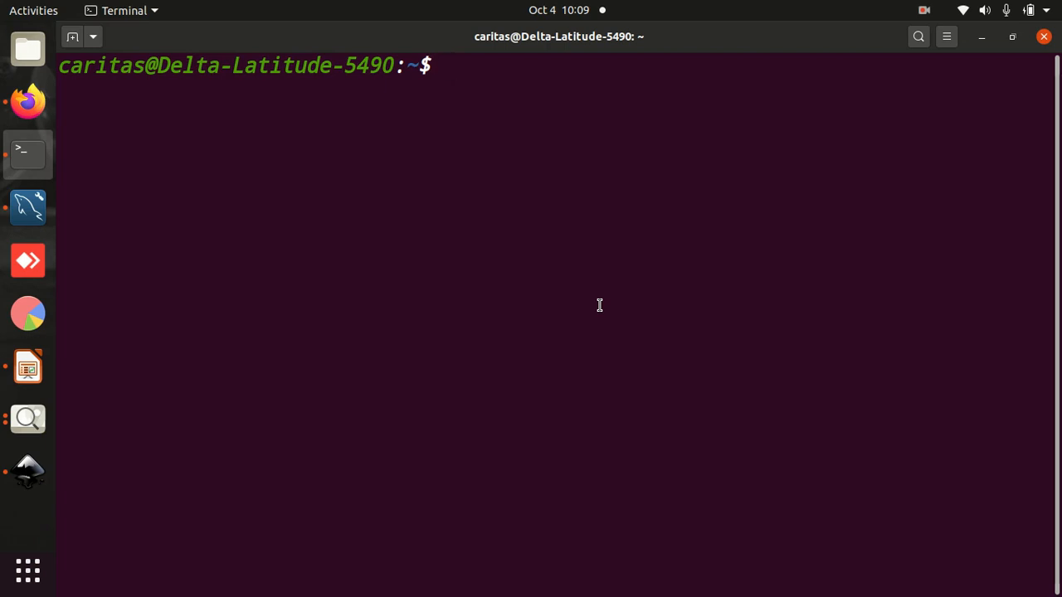
- Try to log in to MySQL as root with the account password supplied inline in the mysql command
{"action": "type", "text": "mysql"}
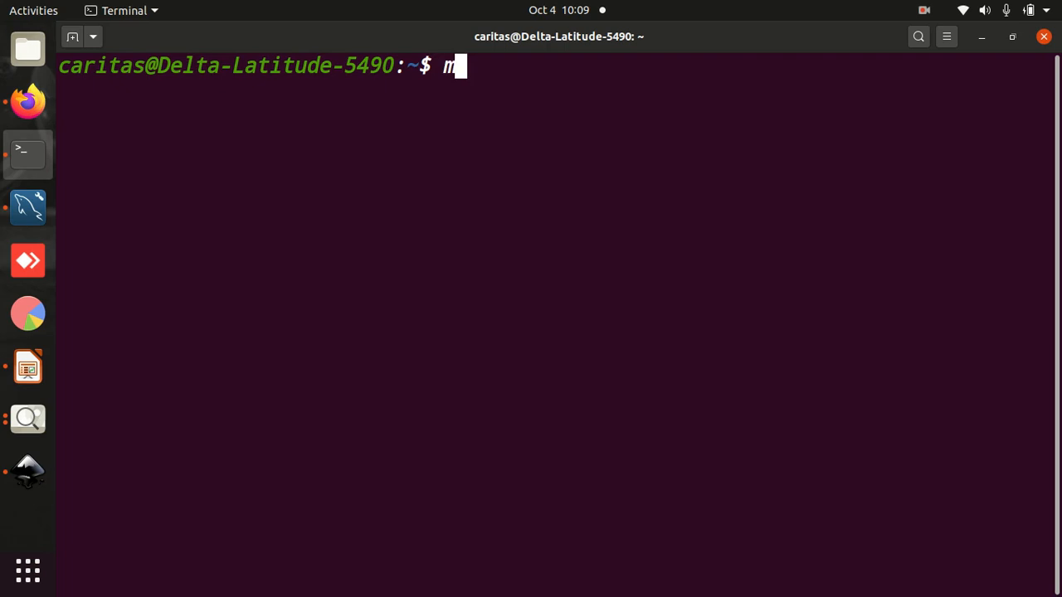
{"action": "type", "text": " -u"}
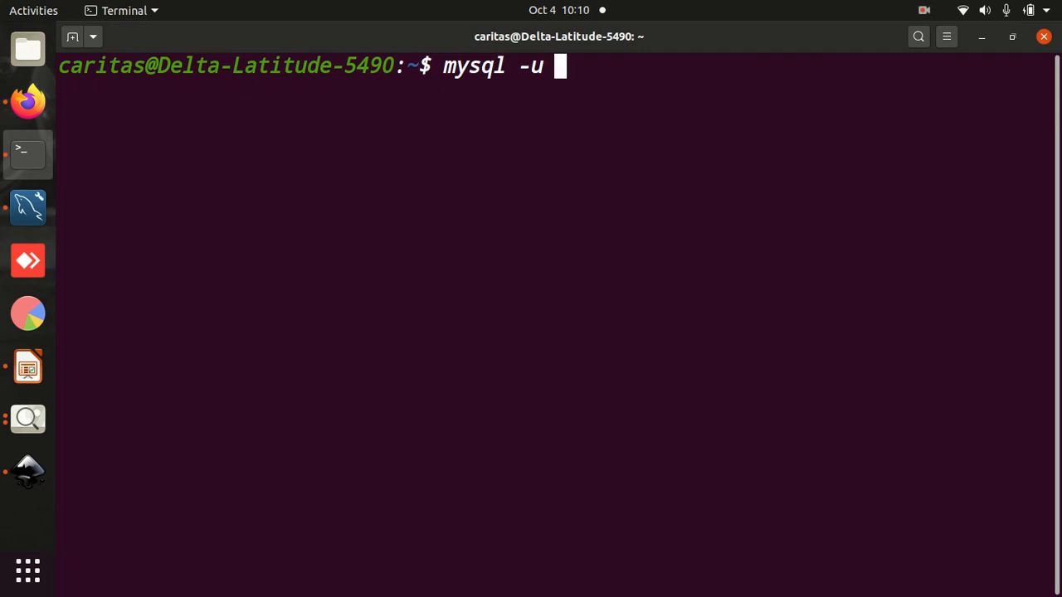
{"action": "type", "text": " root "}
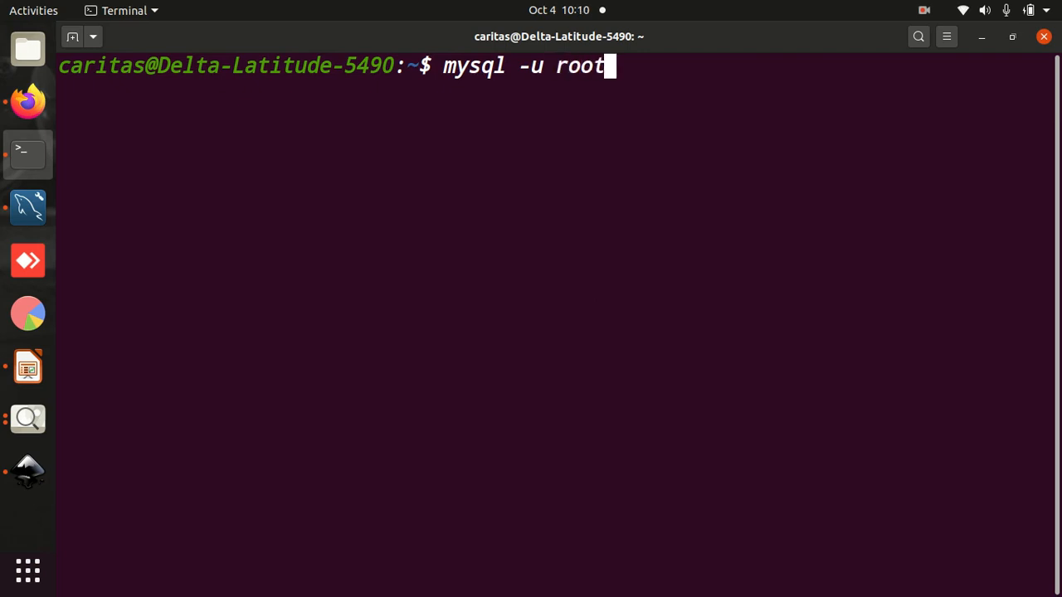
{"action": "type", "text": "-p"}
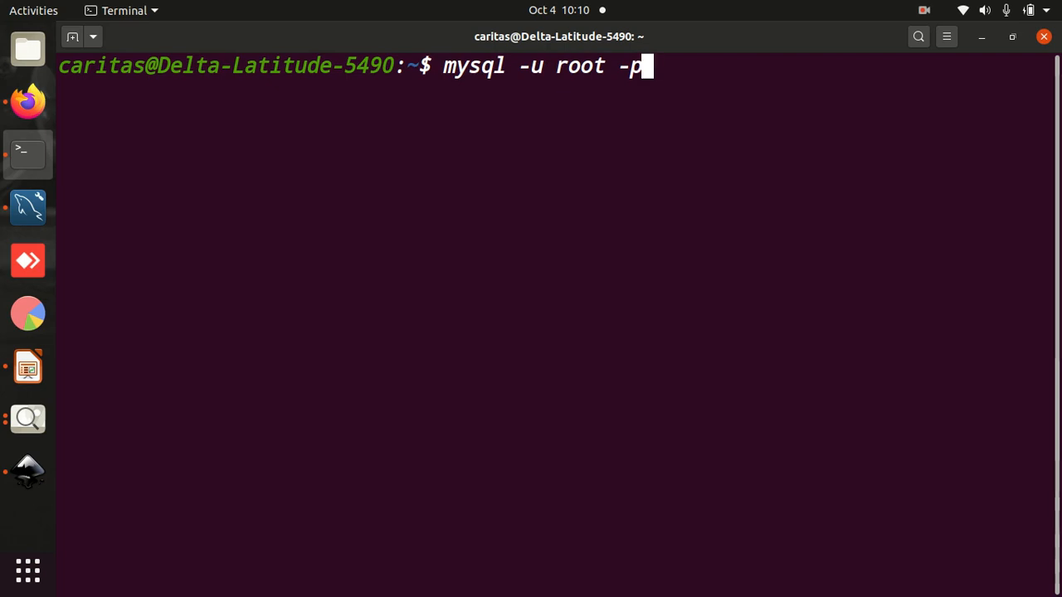
{"action": "type", "text": "Password"}
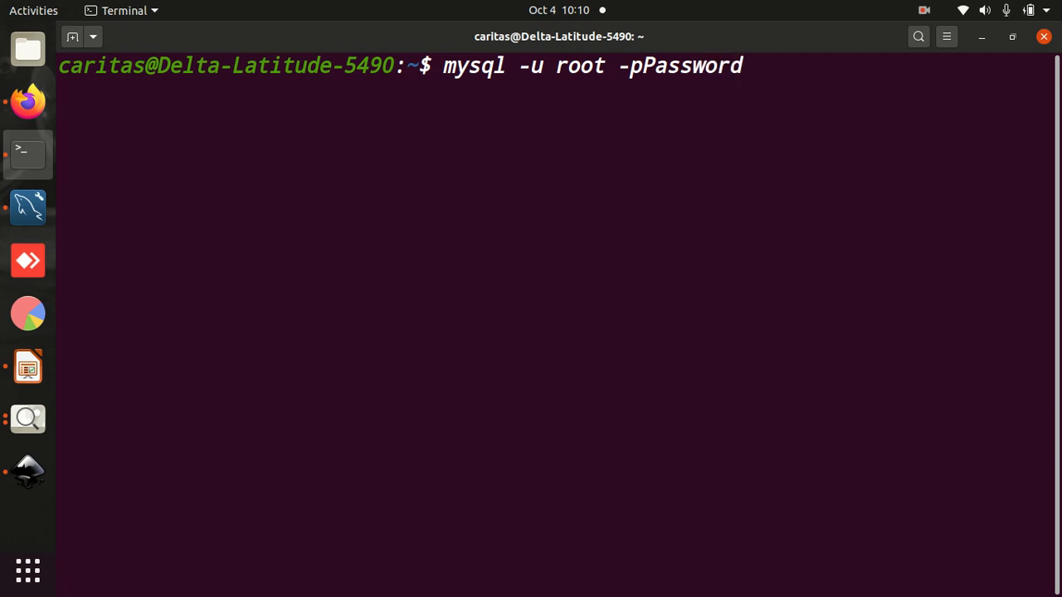
{"action": "key", "text": "Return"}
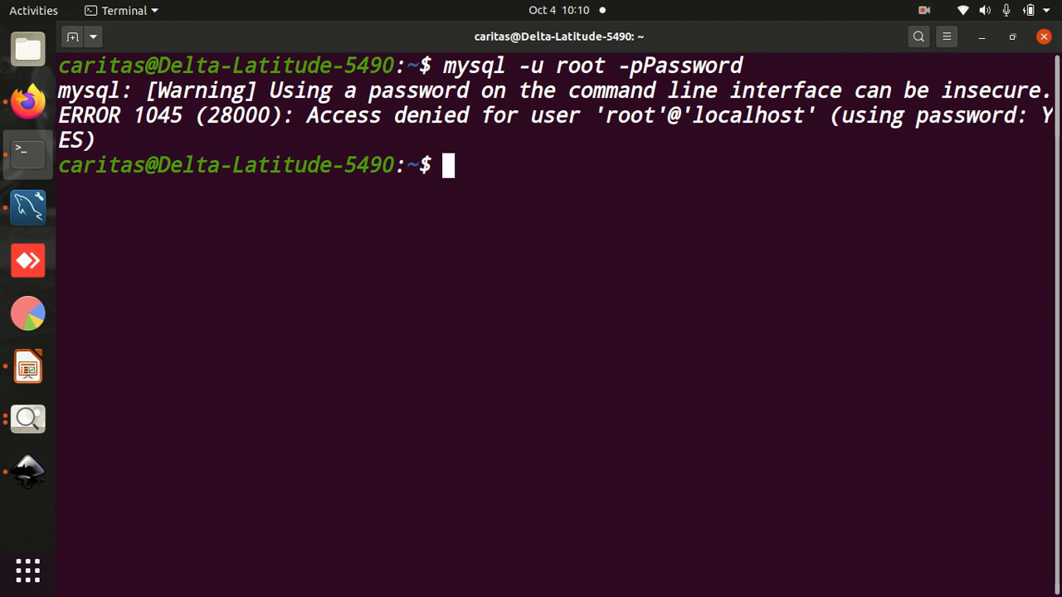
- Log in to MySQL with mysql -u root -p and enter the root account password when prompted
{"action": "key", "text": "Up"}
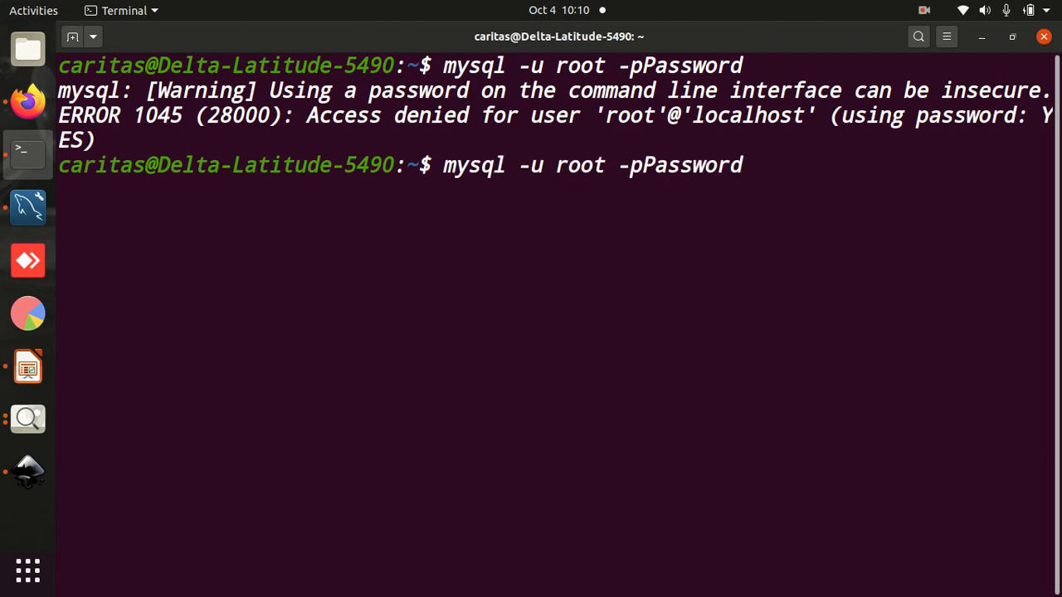
{"action": "key", "text": "BackSpace"}
{"action": "key", "text": "BackSpace"}
{"action": "key", "text": "BackSpace"}
{"action": "key", "text": "BackSpace"}
{"action": "key", "text": "BackSpace"}
{"action": "key", "text": "BackSpace"}
{"action": "key", "text": "BackSpace"}
{"action": "key", "text": "BackSpace"}
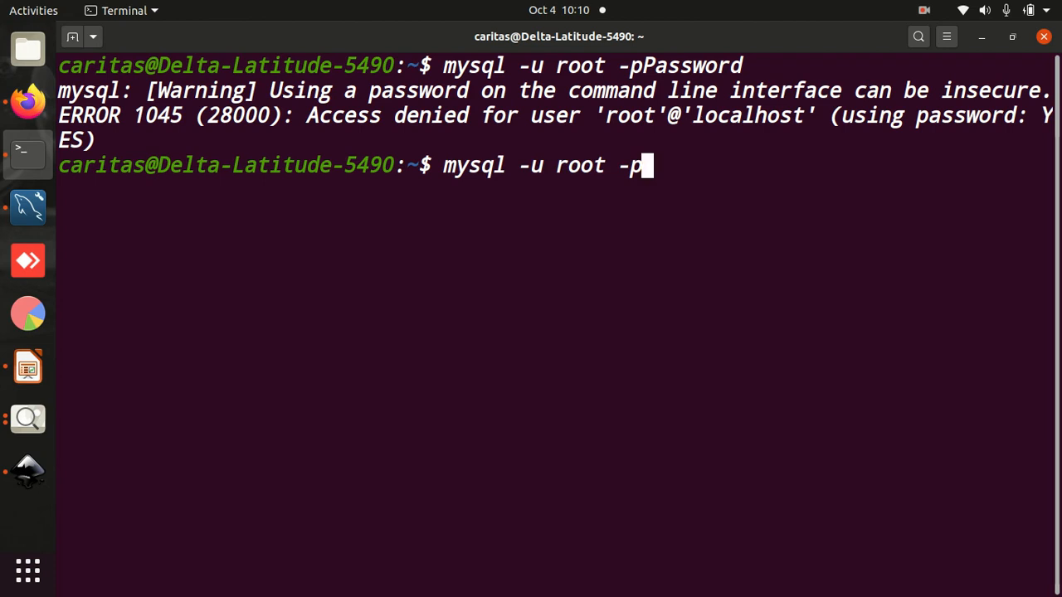
{"action": "key", "text": "Return"}
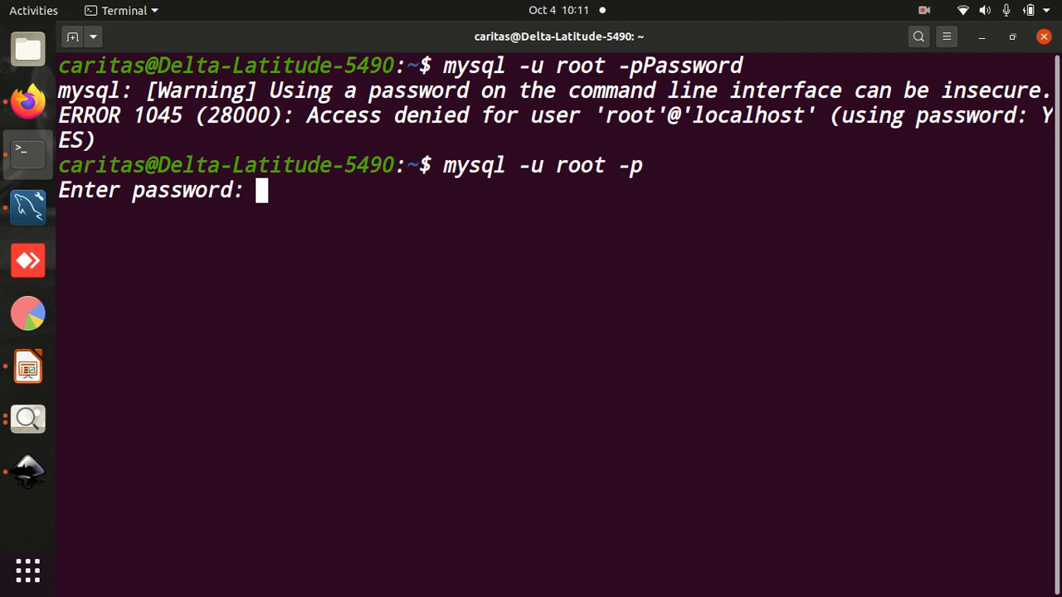
{"action": "key", "text": "Return"}
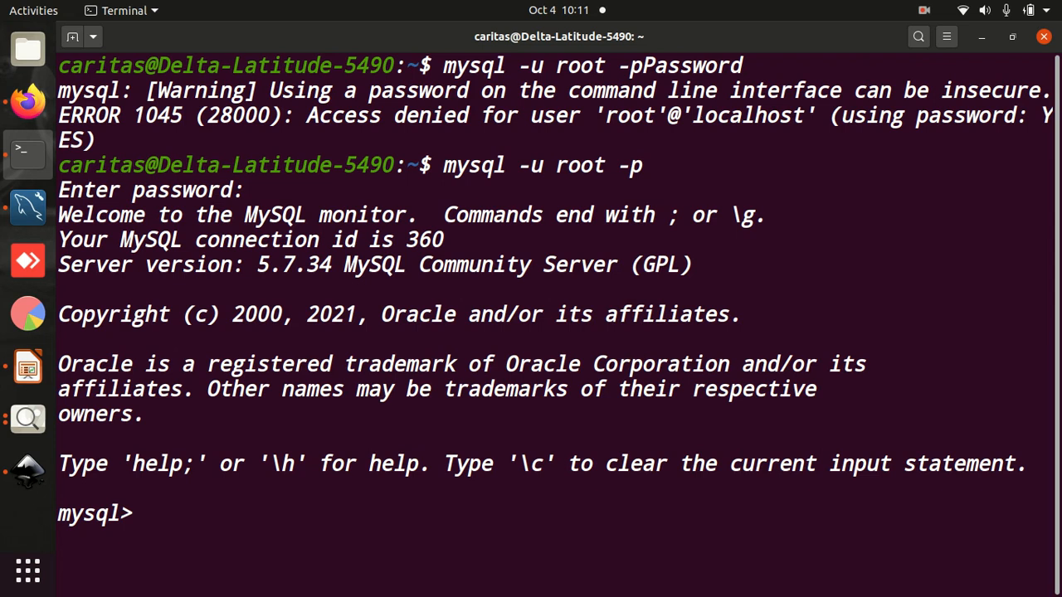
- Try to count the rows of the person table with select count(*) from person; at the MySQL prompt
{"action": "type", "text": "selct"}
{"action": "key", "text": "BackSpace"}
{"action": "key", "text": "BackSpace"}
{"action": "key", "text": "BackSpace"}
{"action": "type", "text": "ect "}
{"action": "type", "text": "count("}
{"action": "type", "text": "&"}
{"action": "key", "text": "BackSpace"}
{"action": "type", "text": "*) from person;"}
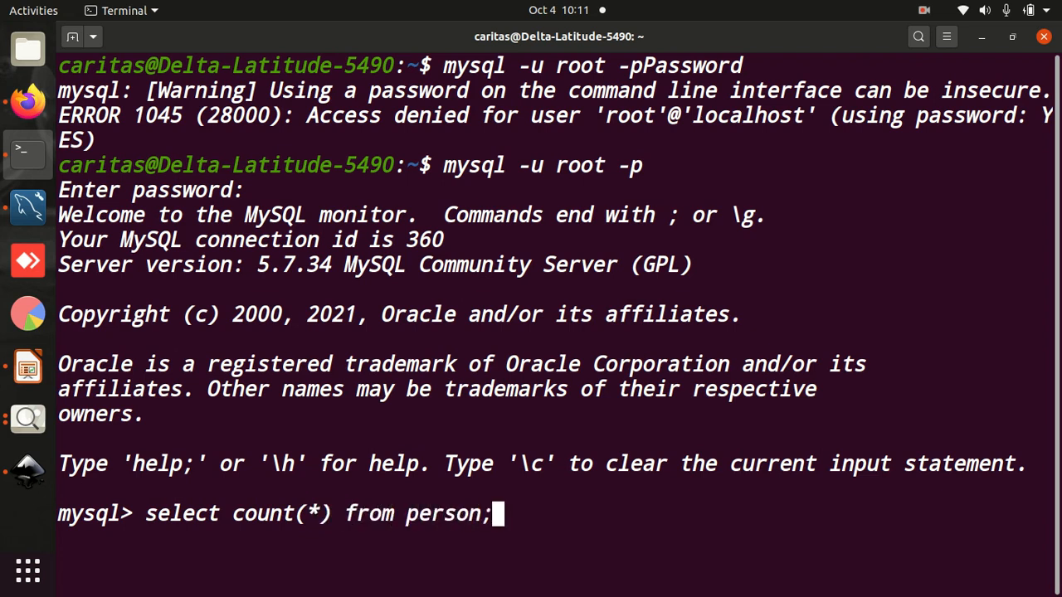
{"action": "key", "text": "Return"}
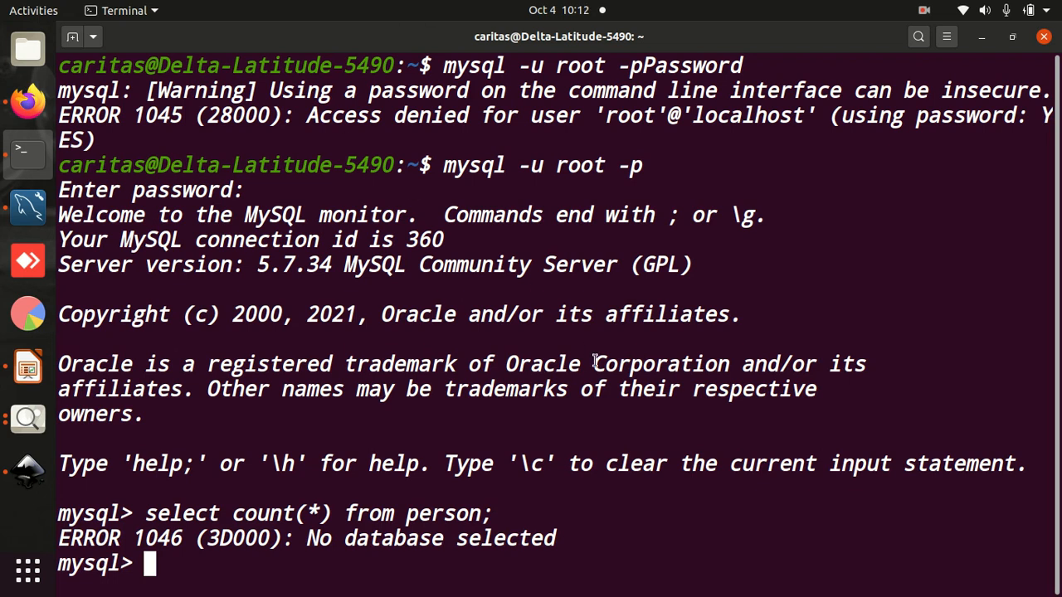
- Look up the openmrs schema in MySQL Workbench, return to the terminal, and select that database with use openmrs
{"action": "left_click", "coordinate": [33, 214]}
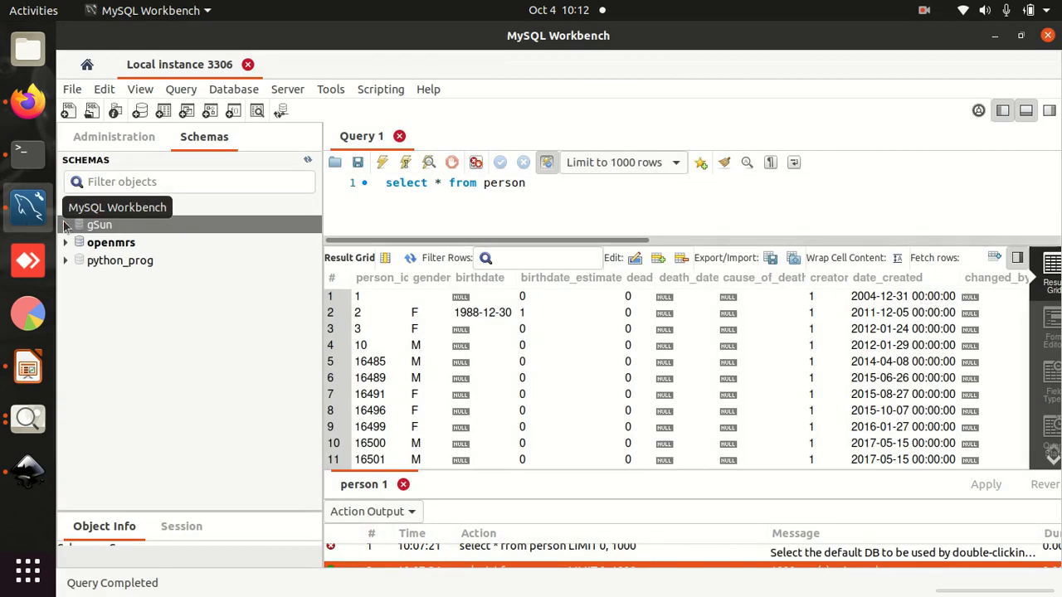
{"action": "left_click", "coordinate": [117, 247]}
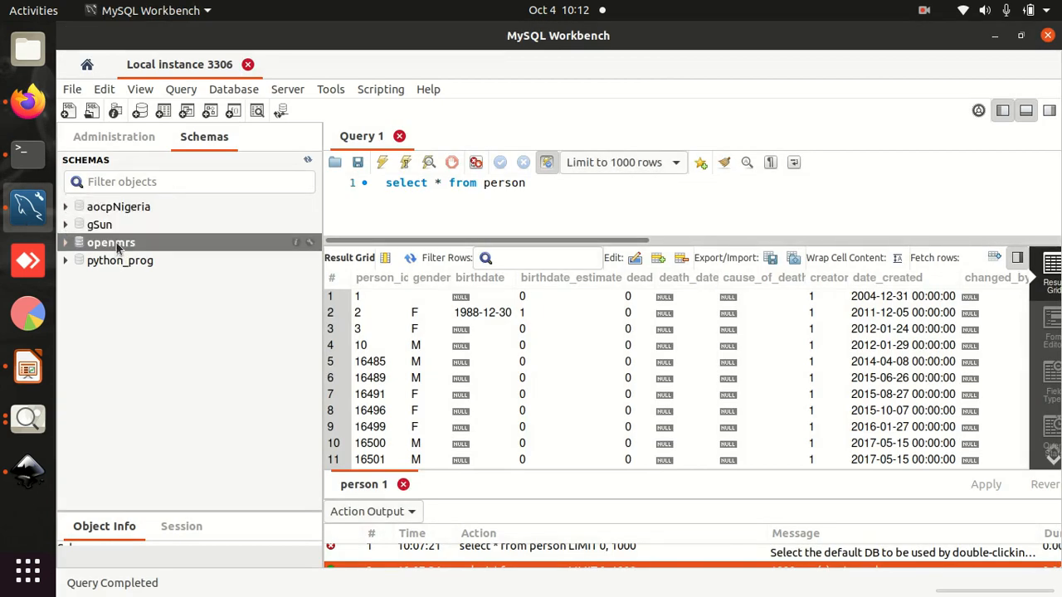
{"action": "left_click", "coordinate": [28, 150]}
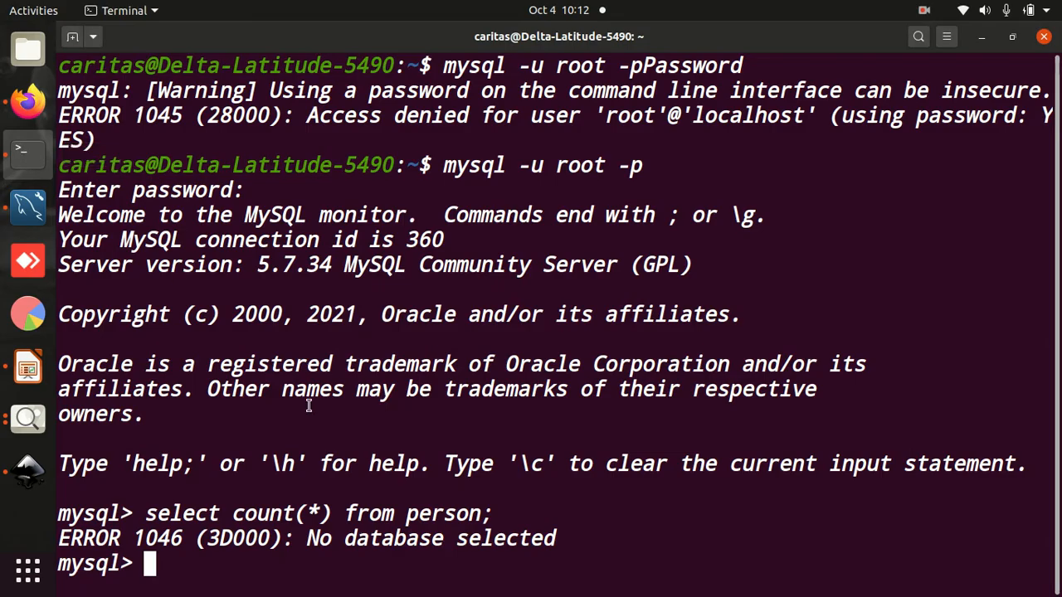
{"action": "type", "text": "use "}
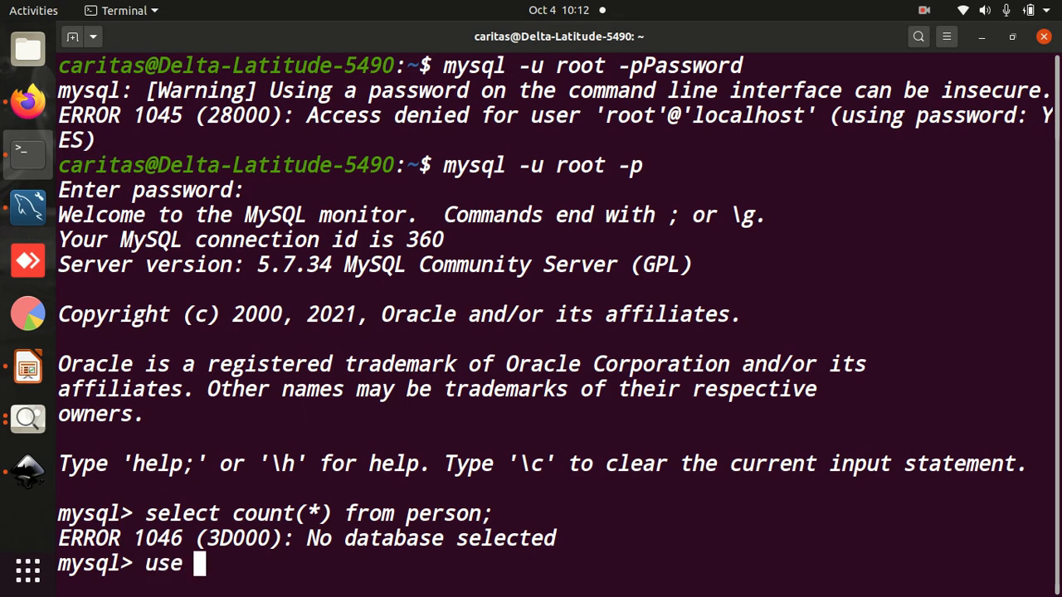
{"action": "type", "text": "openmrs"}
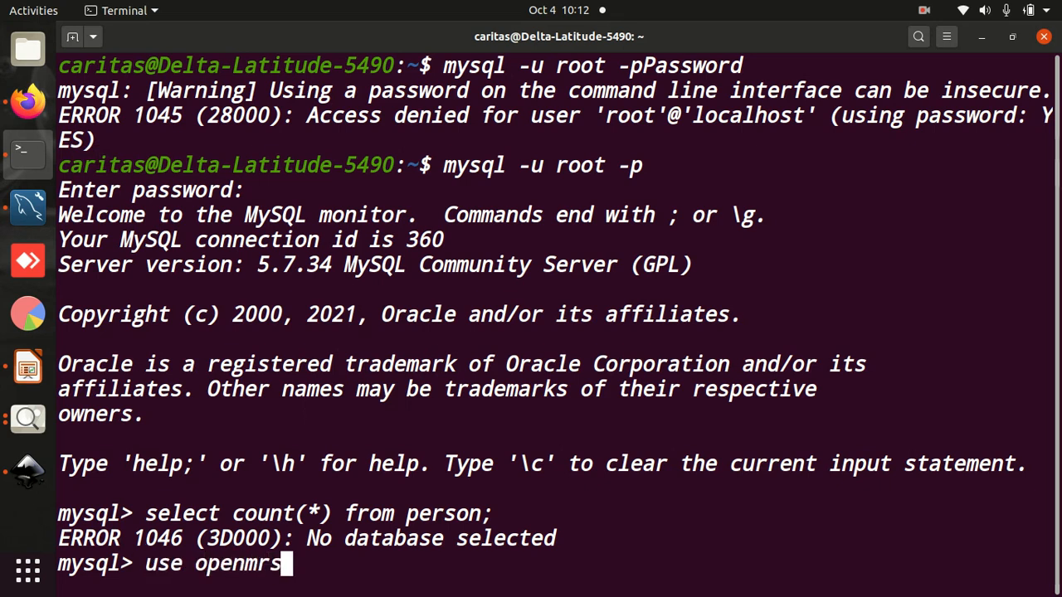
{"action": "key", "text": "Return"}
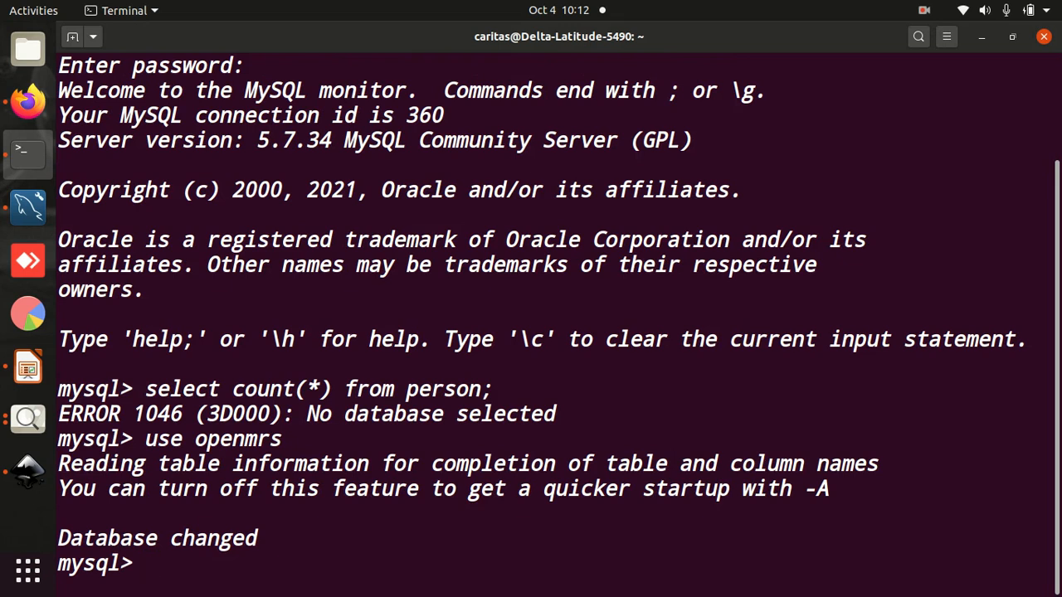
{"action": "key", "text": "Up"}
{"action": "key", "text": "Up"}
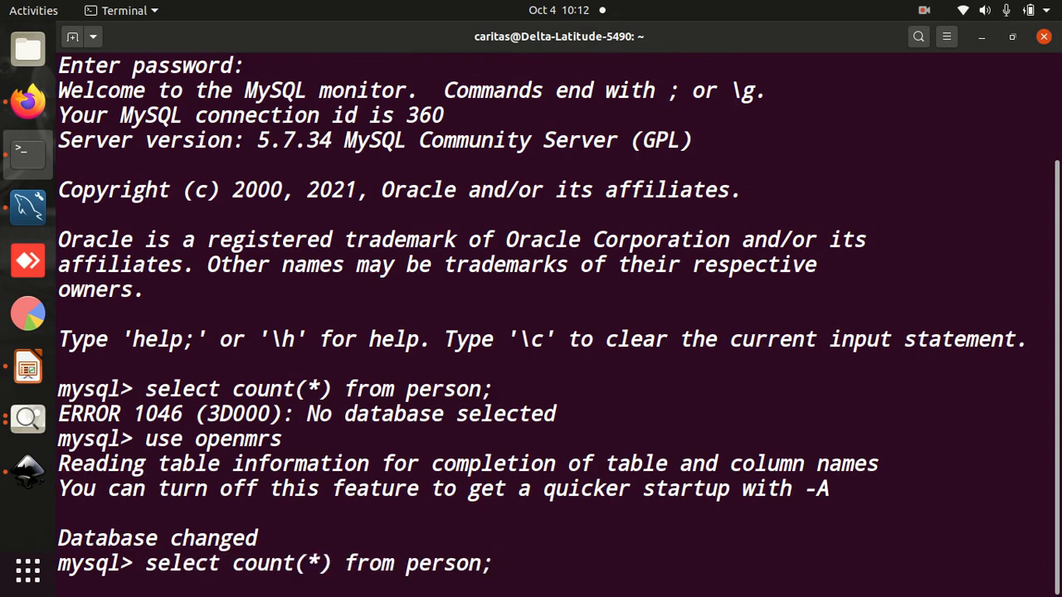
{"action": "key", "text": "Up"}
{"action": "key", "text": "Up"}
{"action": "key", "text": "Down"}
{"action": "key", "text": "BackSpace"}
{"action": "key", "text": "BackSpace"}
{"action": "key", "text": "BackSpace"}
{"action": "key", "text": "BackSpace"}
{"action": "key", "text": "Up"}
{"action": "key", "text": "Up"}
{"action": "key", "text": "Up"}
{"action": "key", "text": "Up"}
{"action": "key", "text": "Up"}
{"action": "key", "text": "Up"}
{"action": "key", "text": "Up"}
{"action": "key", "text": "Up"}
{"action": "key", "text": "Down"}
{"action": "key", "text": "Down"}
{"action": "key", "text": "Down"}
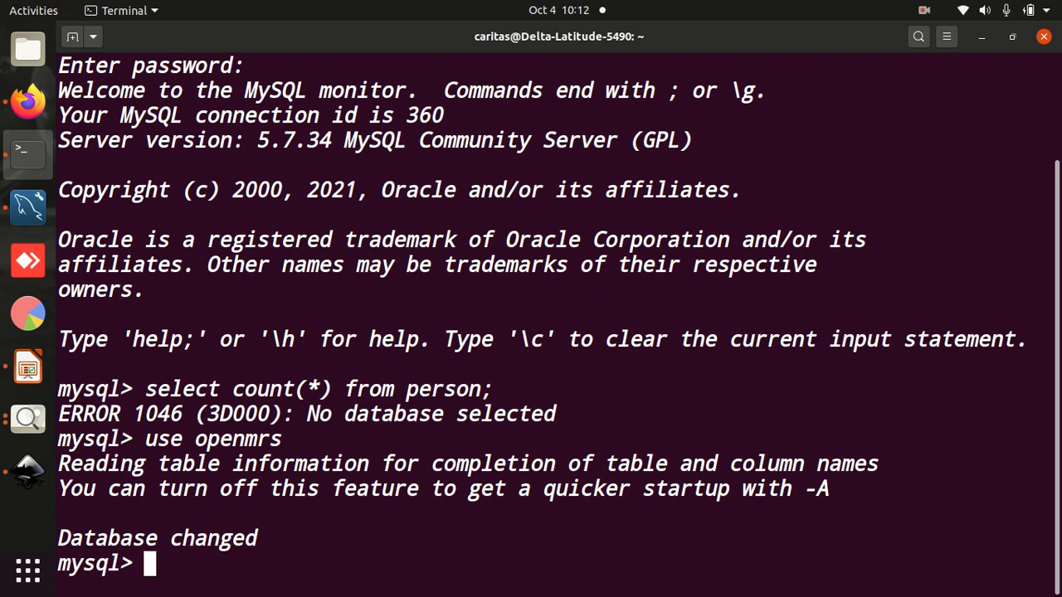
- Run select count(*) from person; in the openmrs database, check the person results in MySQL Workbench, and return to the terminal
{"action": "key", "text": "Up"}
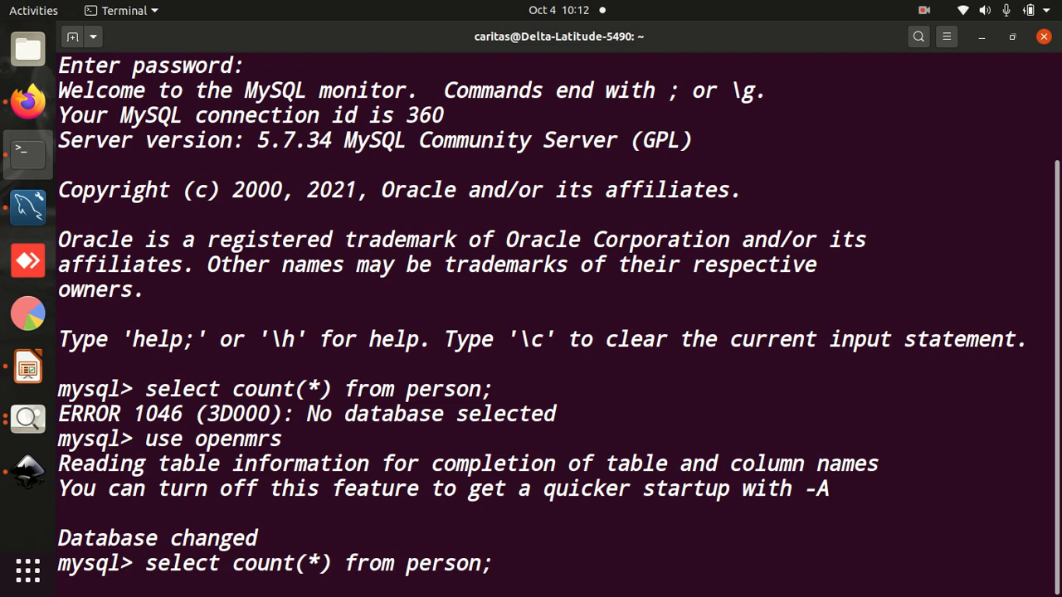
{"action": "key", "text": "Return"}
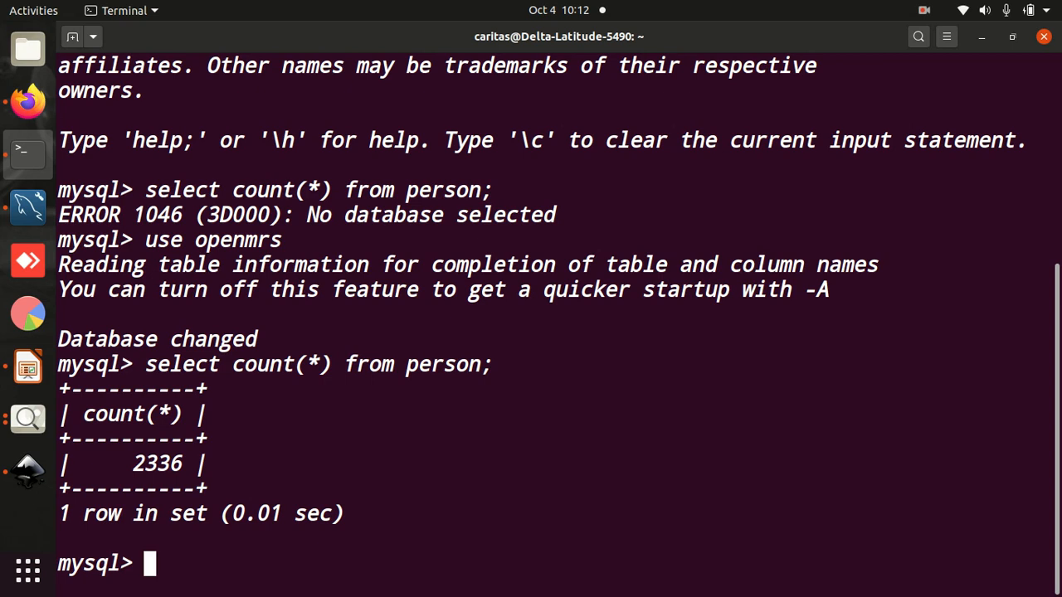
{"action": "left_click", "coordinate": [33, 212]}
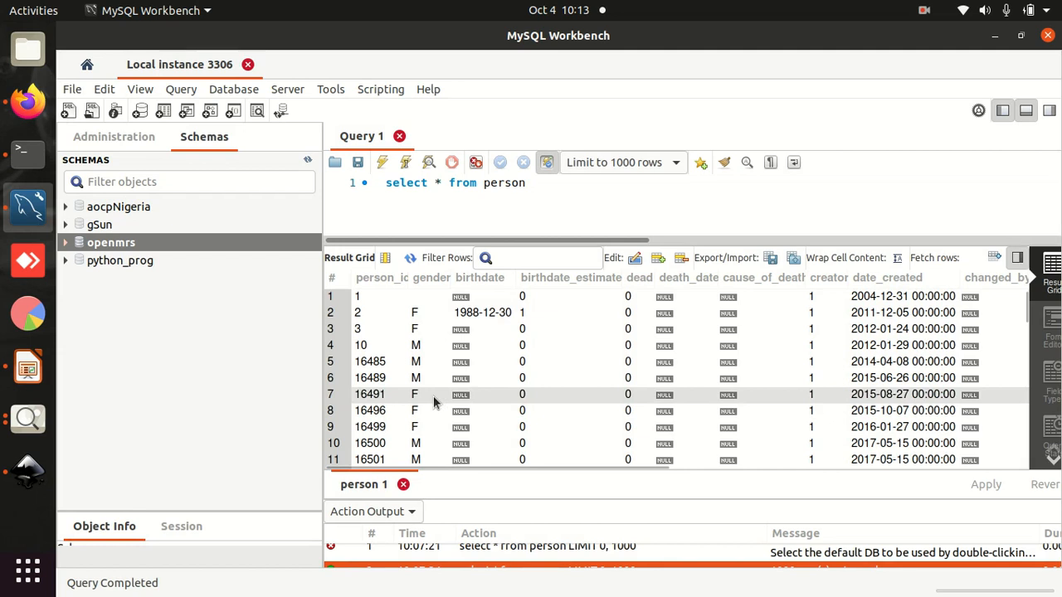
{"action": "left_click", "coordinate": [28, 157]}
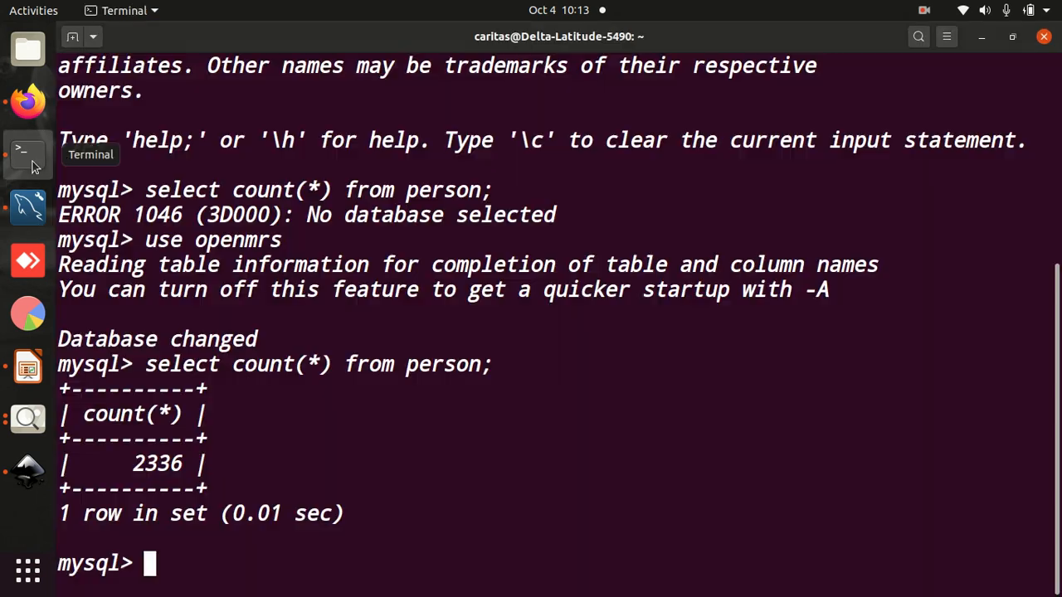